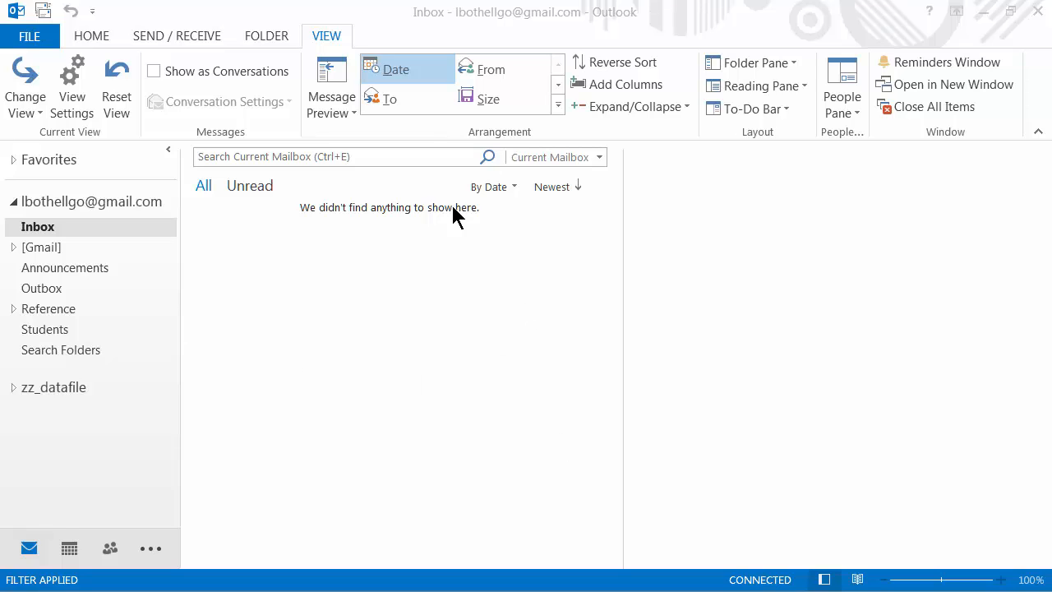
Step: Expand the Reference folder and view its two Outlook 2013 Class meeting replies
left_click(14, 309)
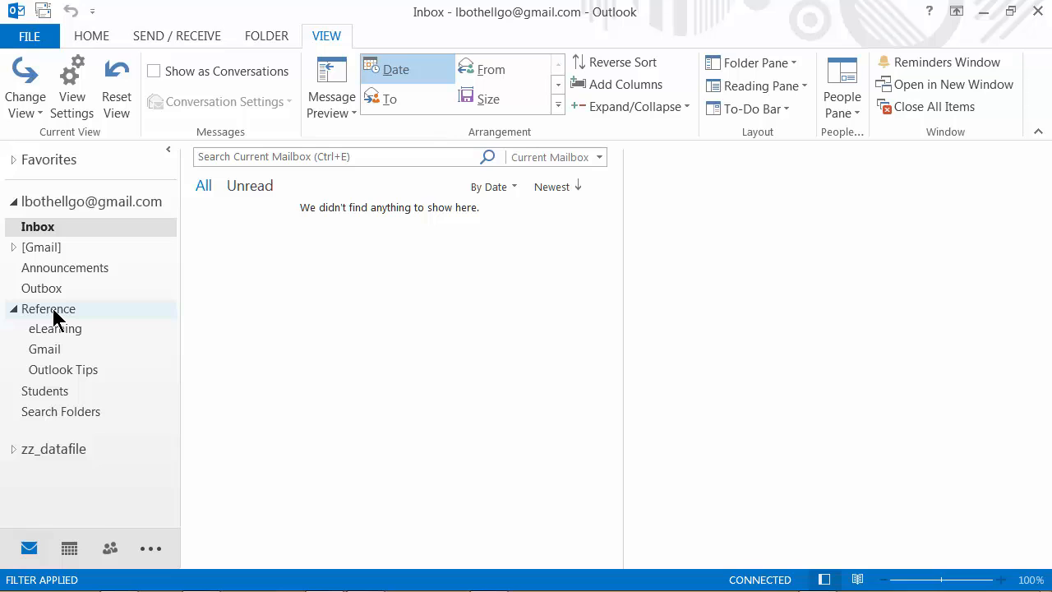
left_click(54, 311)
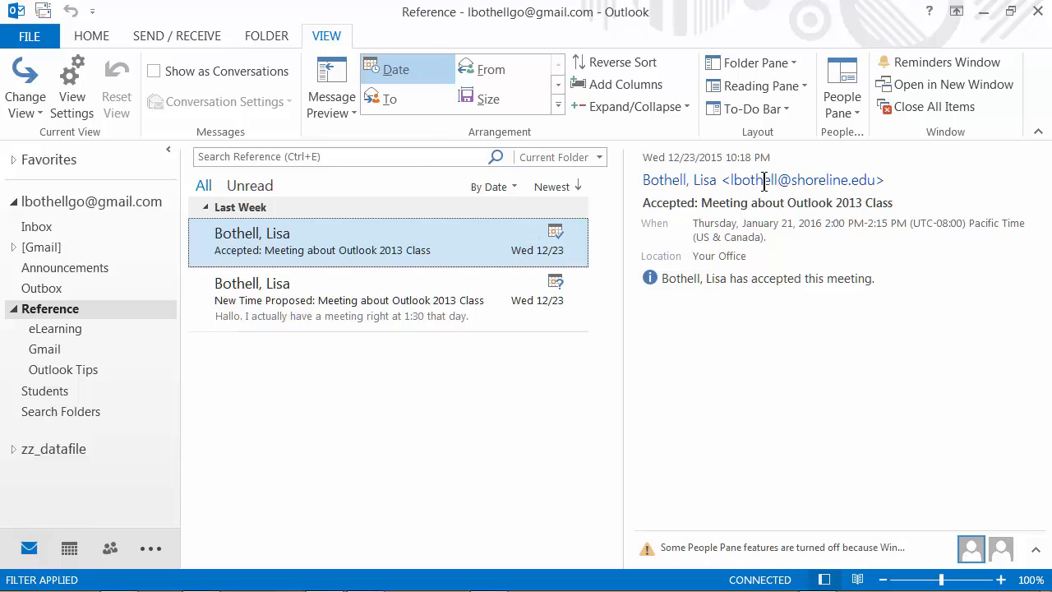
mouse_move(765, 180)
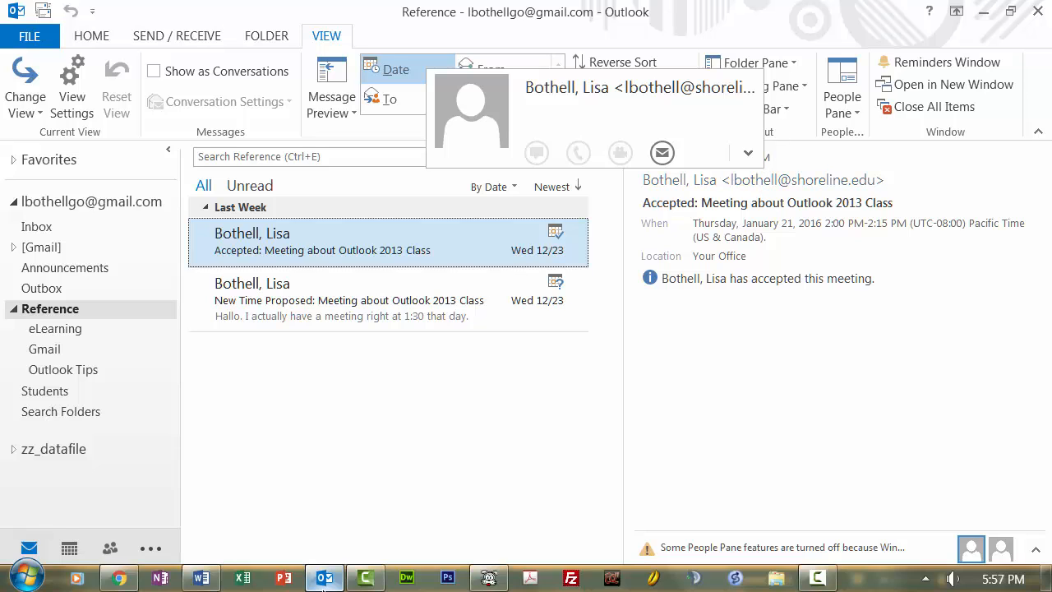
mouse_move(107, 559)
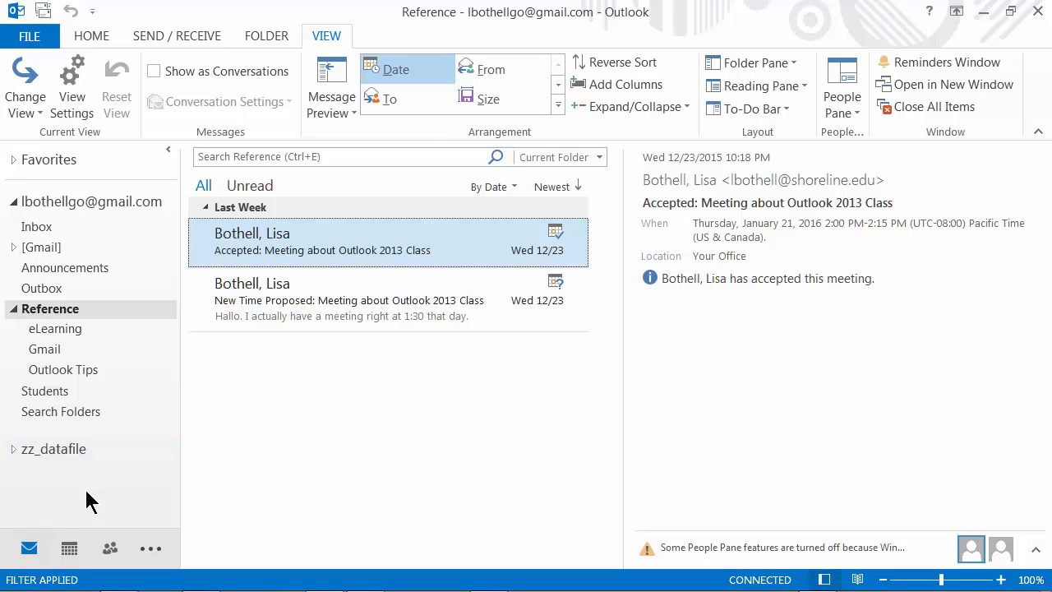
Step: Create a new contact from the accepted reply's sender address via Add to Outlook Contacts
left_click(109, 551)
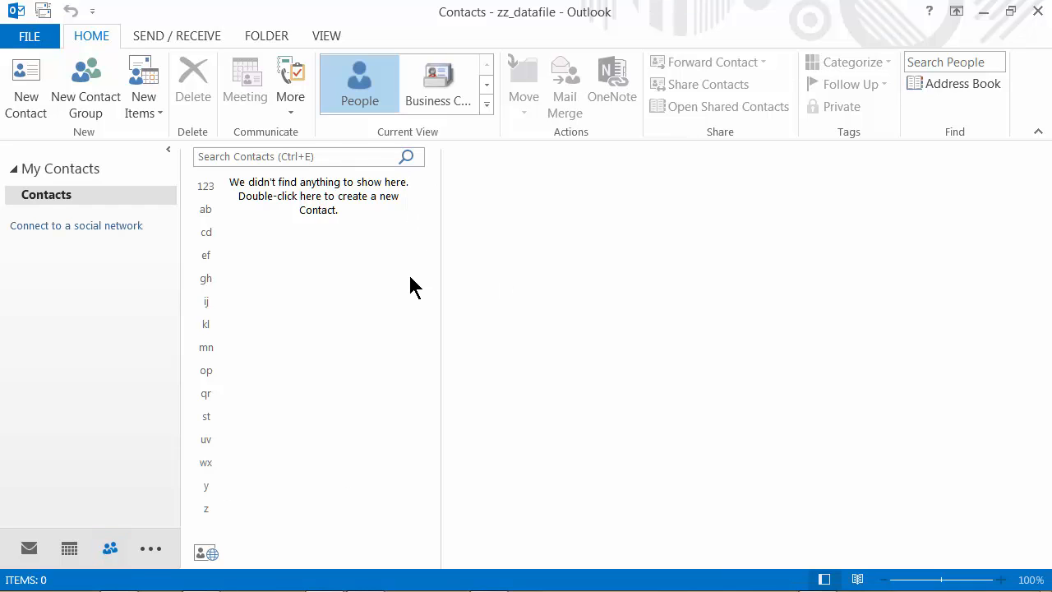
left_click(31, 551)
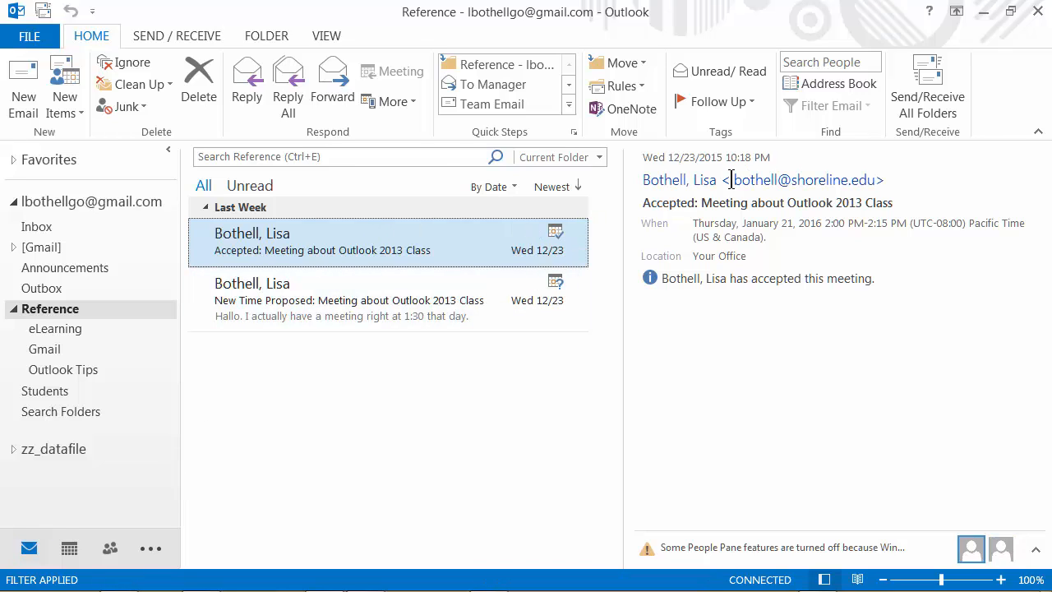
right_click(808, 182)
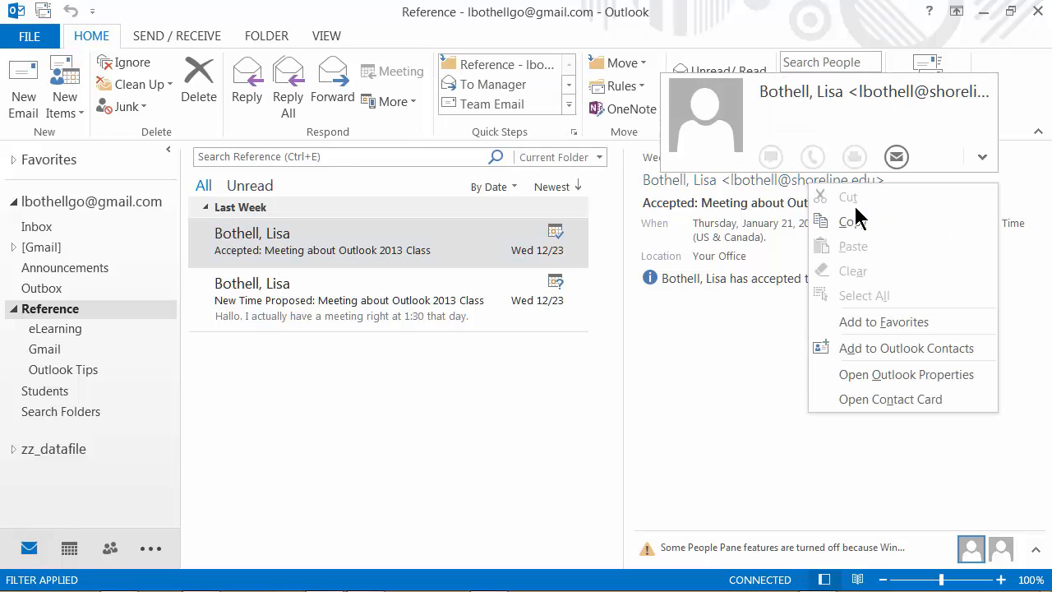
left_click(888, 350)
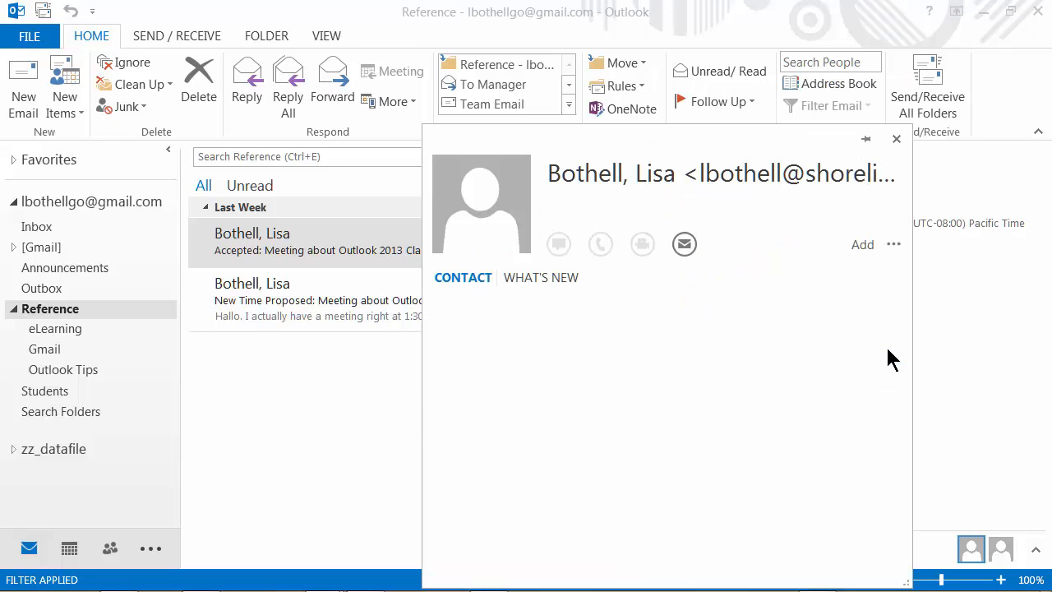
left_click_drag(742, 159, 611, 59)
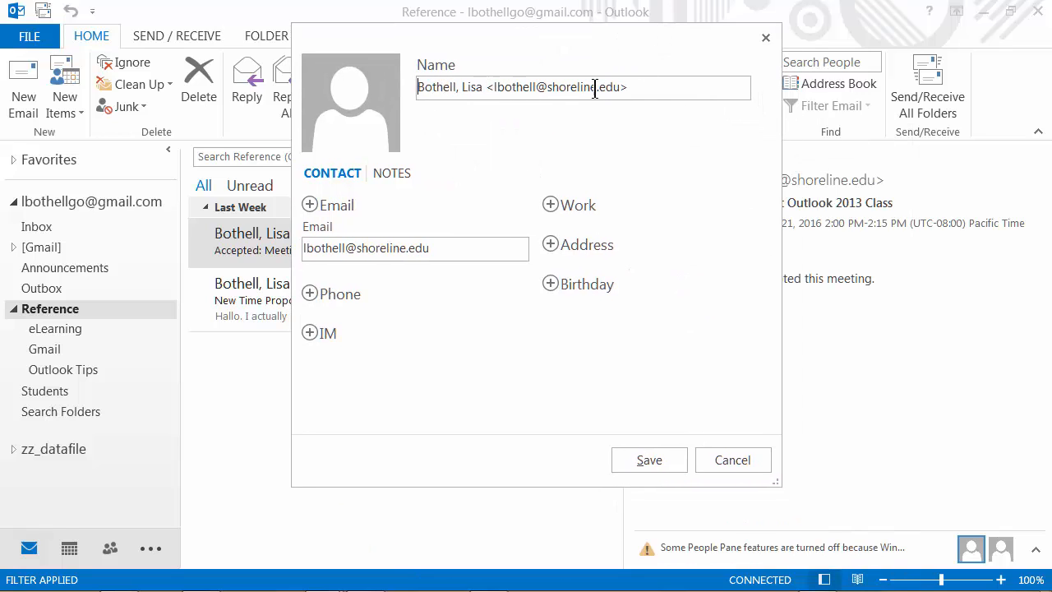
Step: Add a work phone number to the new contact
left_click(682, 97)
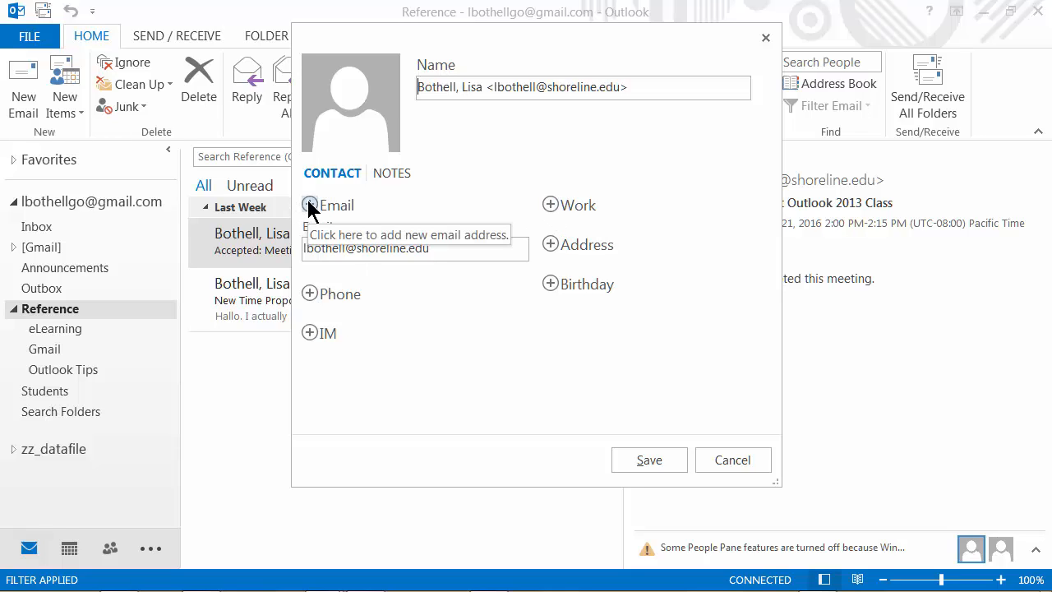
left_click(311, 294)
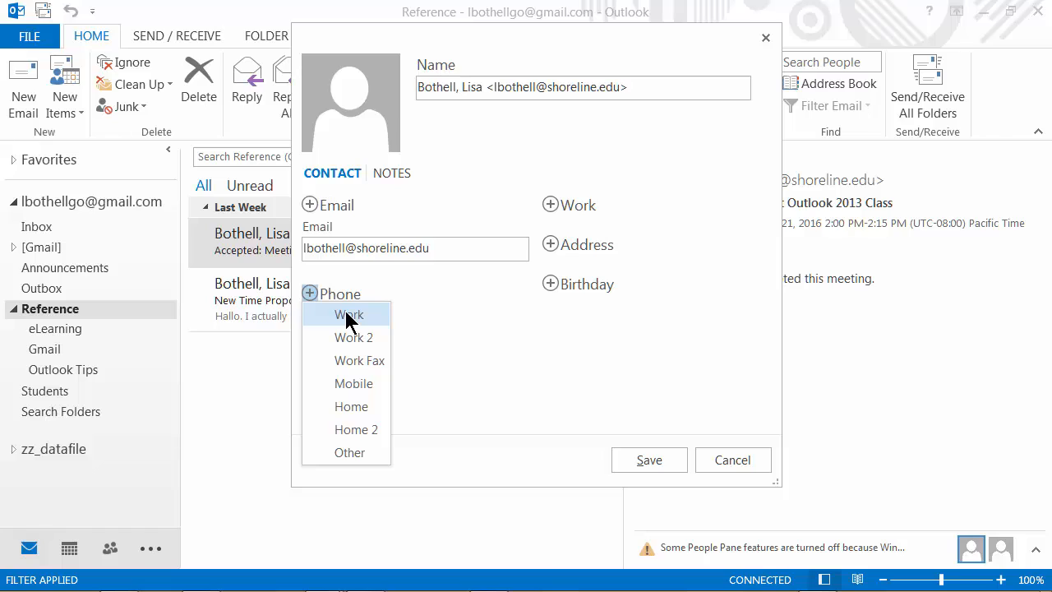
left_click(348, 316)
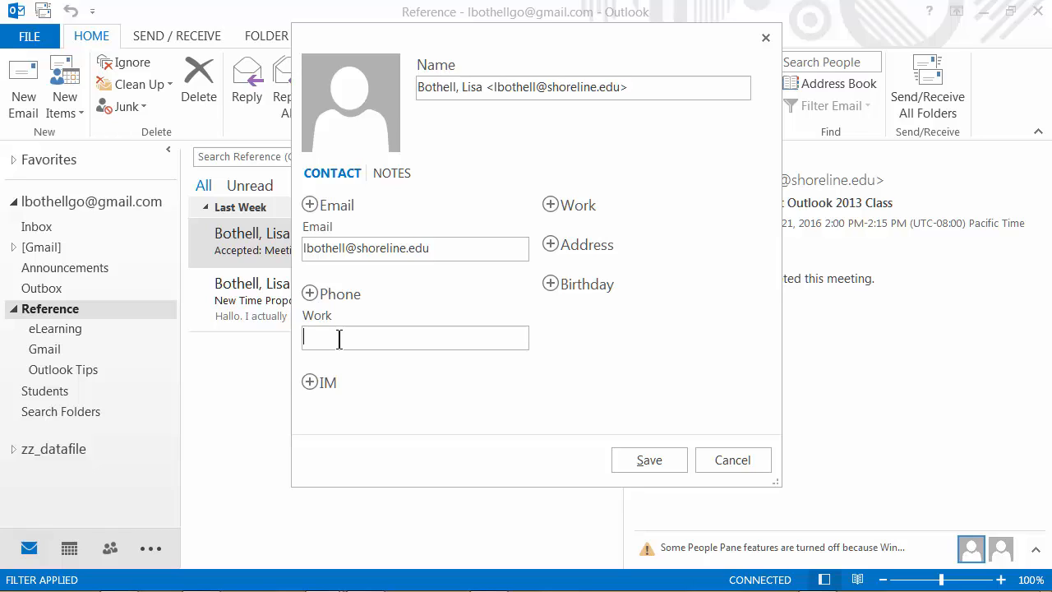
type("2065551234")
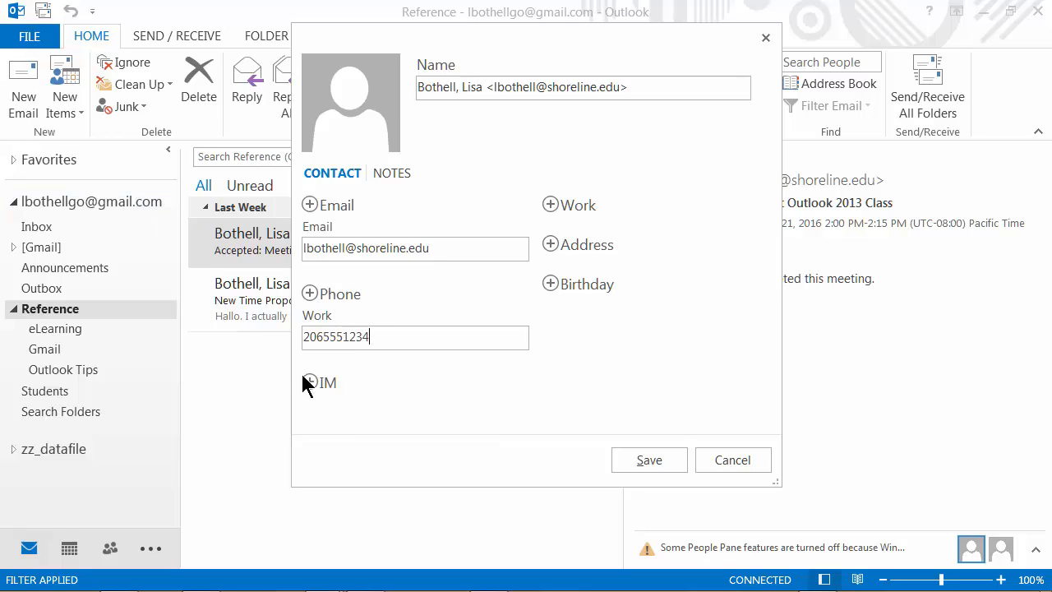
Step: Add the job title Instructor to the contact's work details
left_click(550, 205)
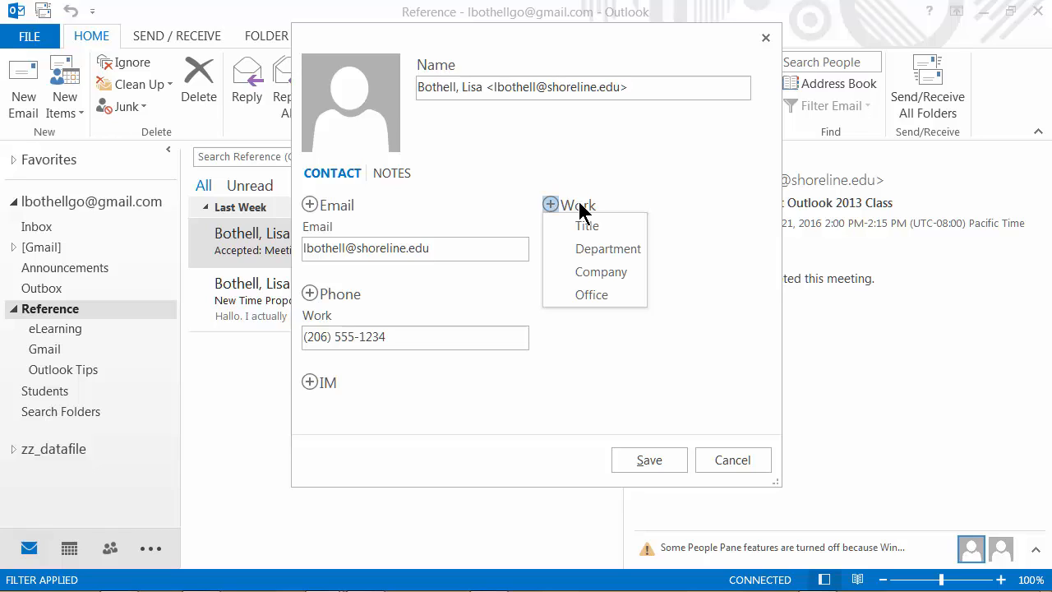
left_click(589, 230)
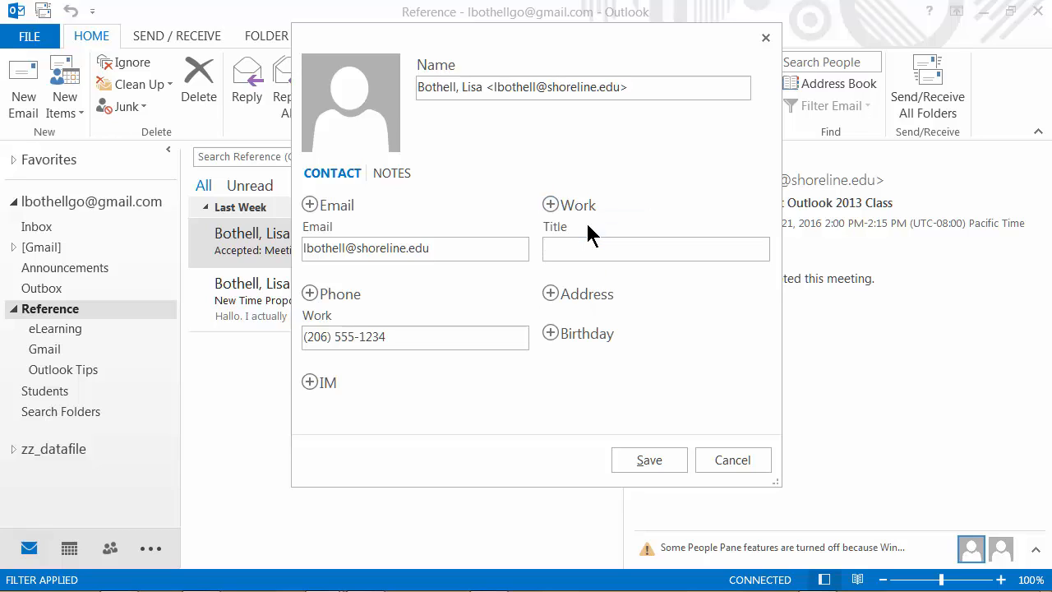
type("Instructor")
Step: Save the Instructor contact, check its Notes, and close the card
left_click(655, 467)
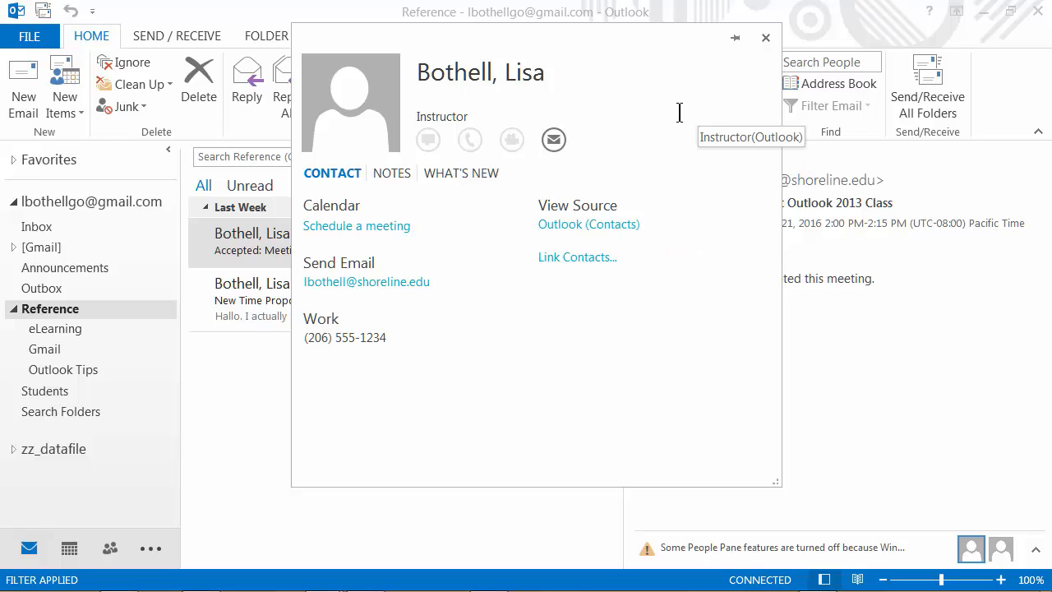
left_click(399, 174)
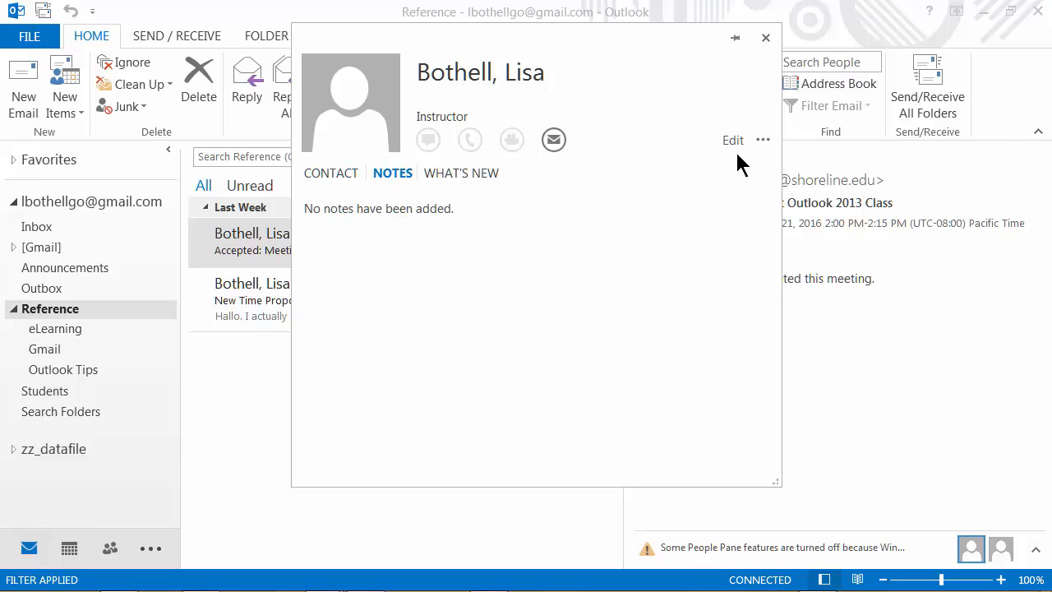
left_click(766, 37)
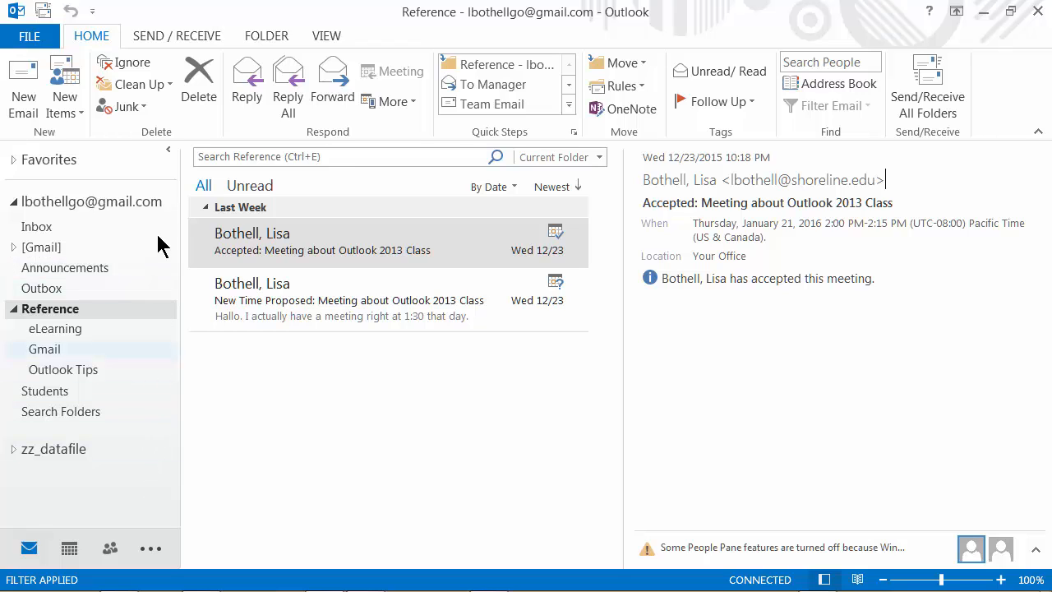
Step: Switch to People and start a blank new contact
left_click(109, 548)
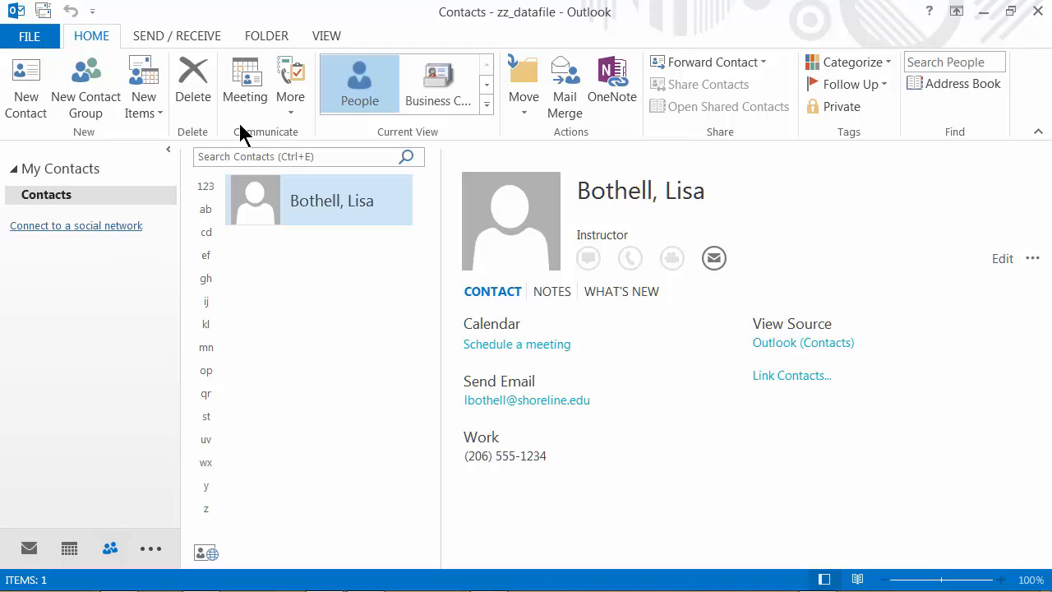
left_click(25, 82)
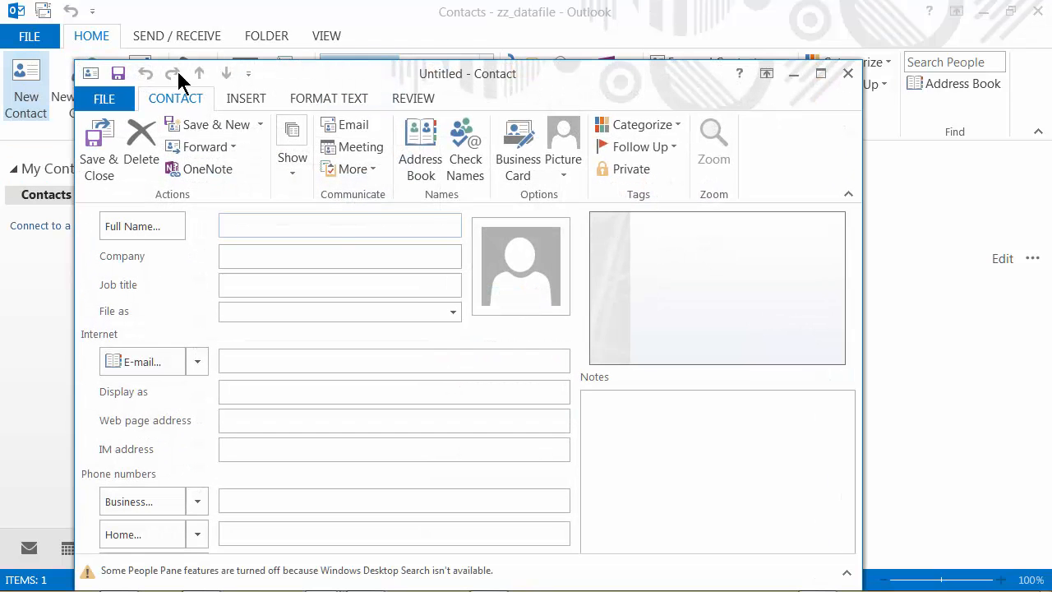
Step: Enter the contact's full name, company Shoreline Community College, job title Instructor, filed last-name-first
left_click_drag(328, 77, 433, 20)
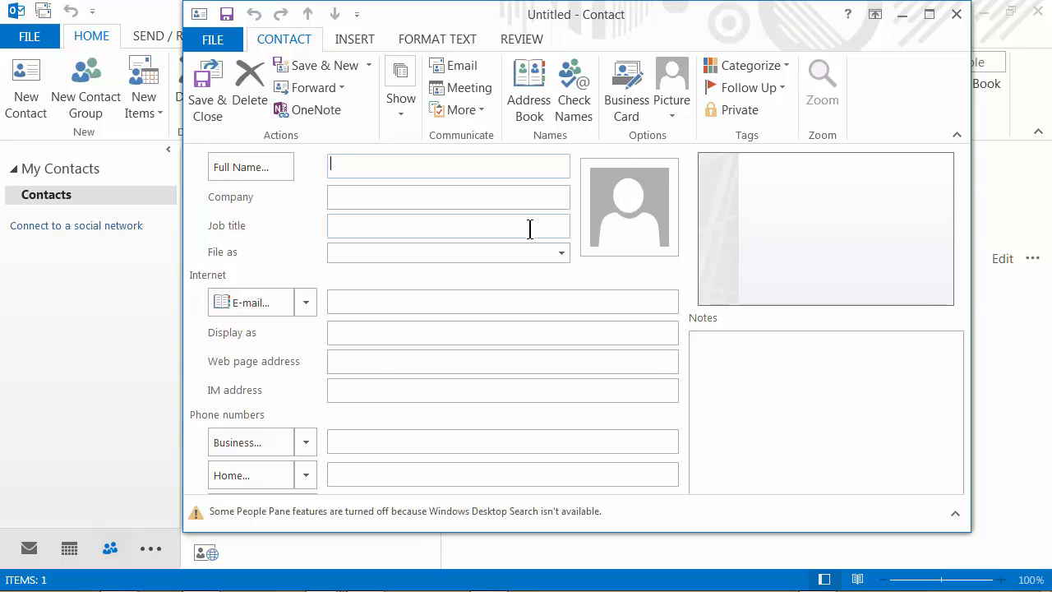
left_click(425, 194)
type("Shor")
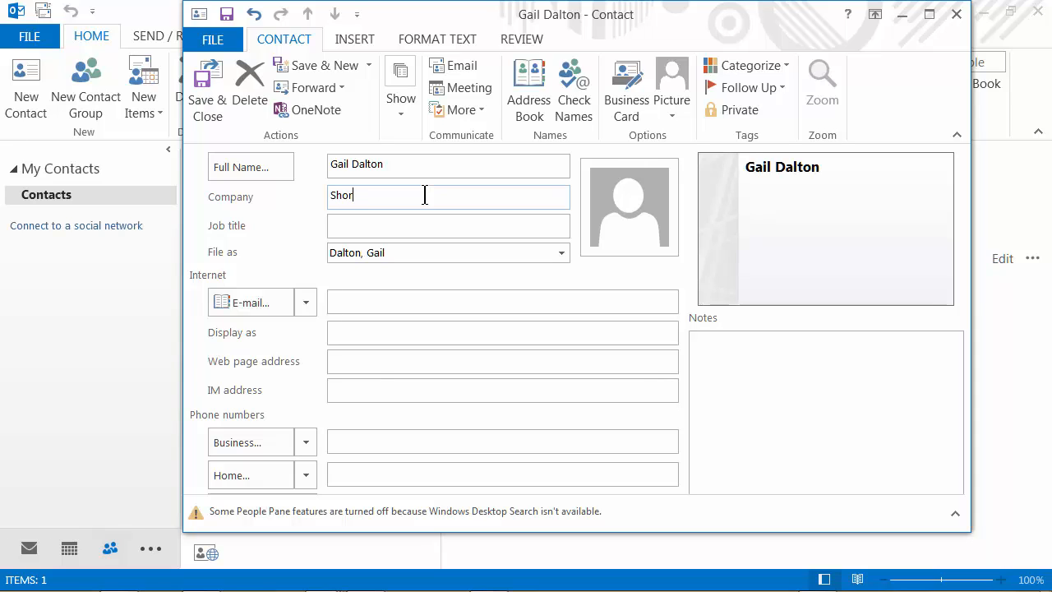
type("eline Co")
type("mmunity College")
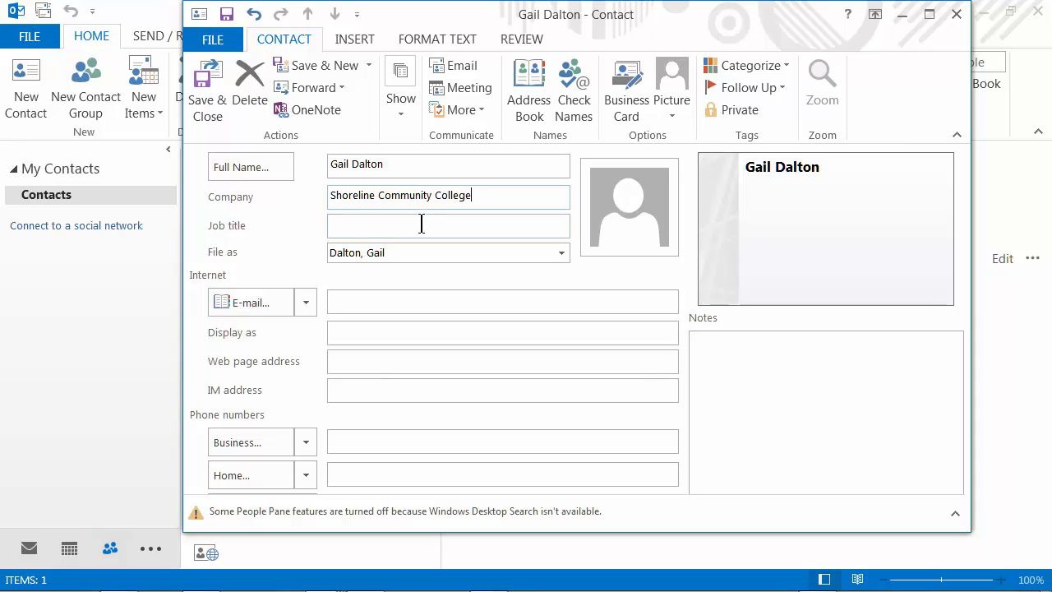
left_click(421, 224)
type("Instructor")
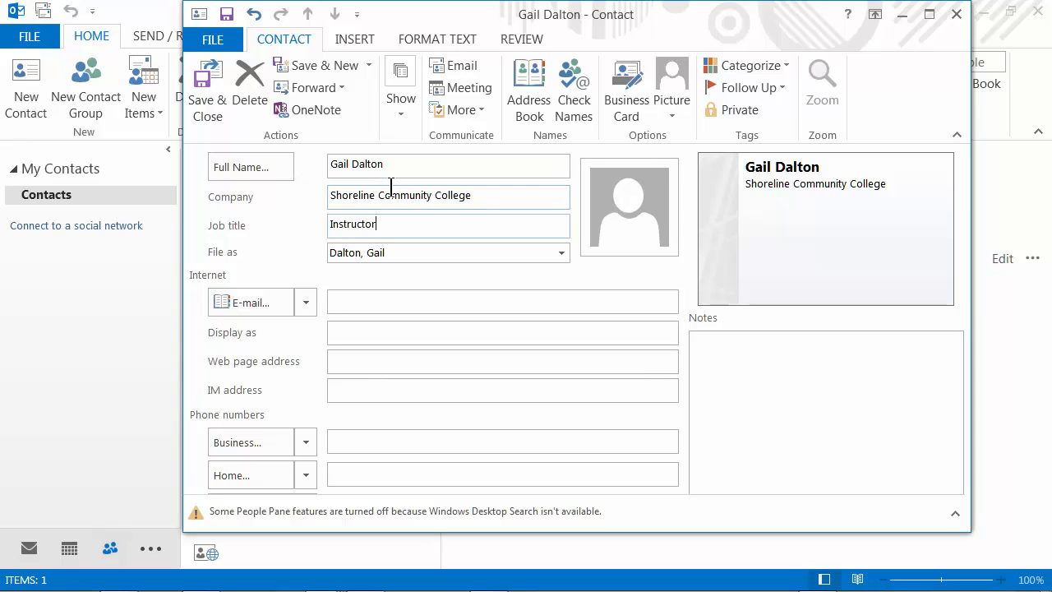
left_click(562, 254)
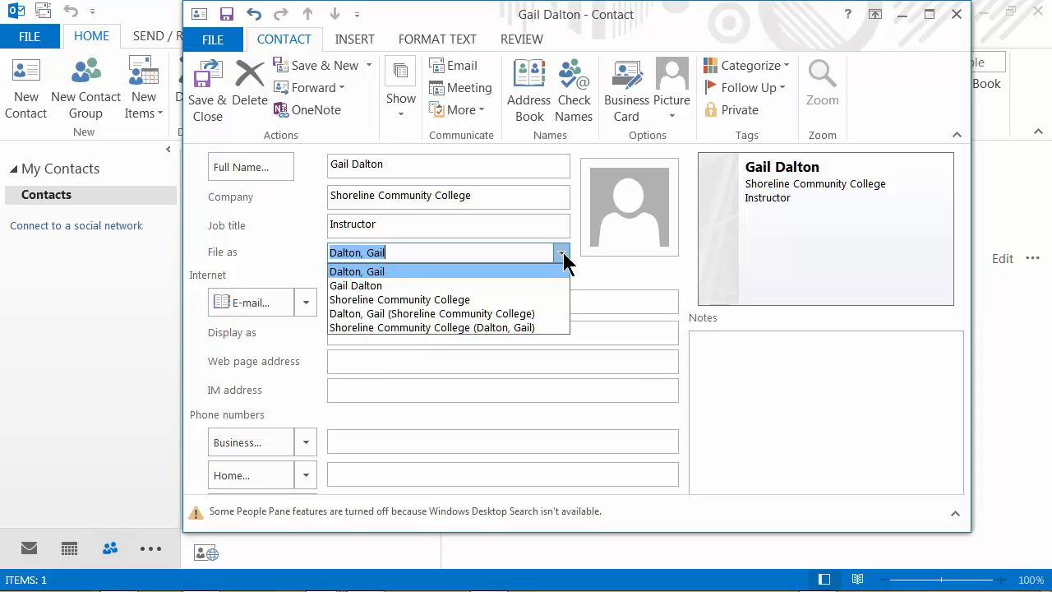
left_click(562, 254)
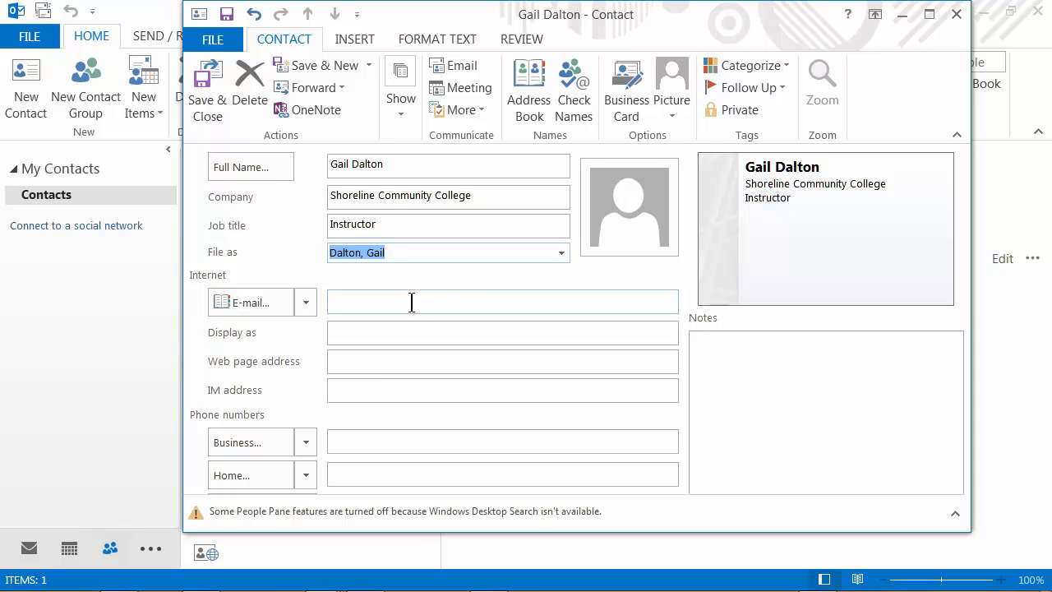
Step: Enter the contact's e-mail in the first slot, filling the display name, and keep phone type Business
left_click(360, 306)
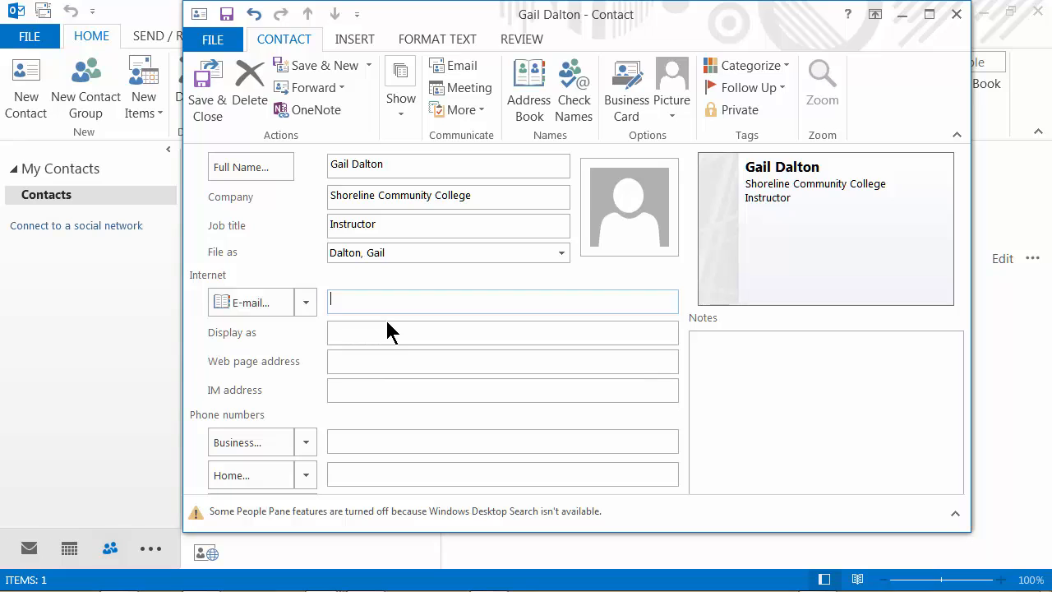
left_click(306, 303)
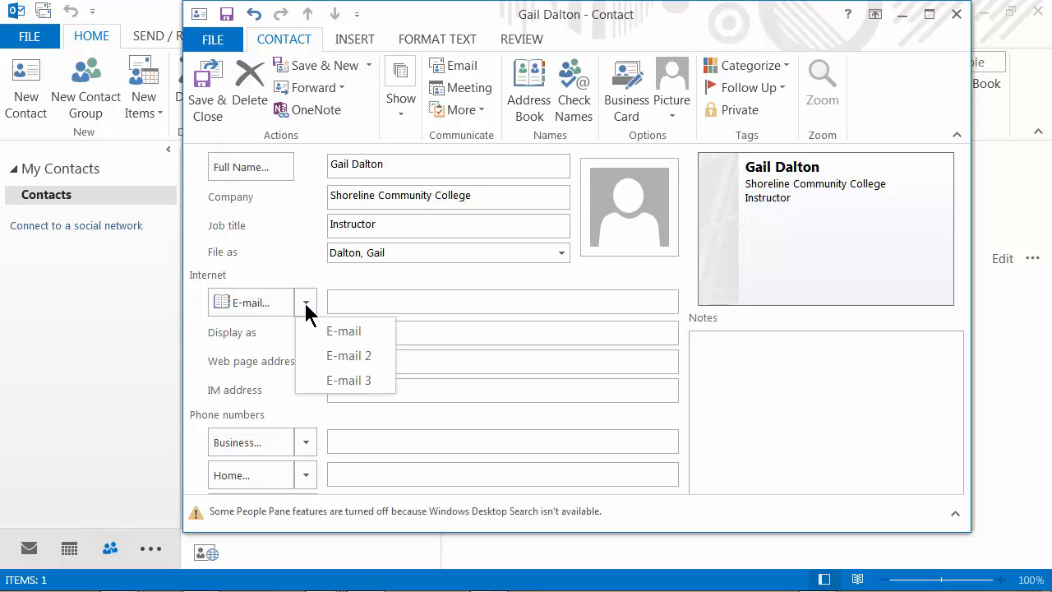
left_click(358, 333)
left_click(388, 296)
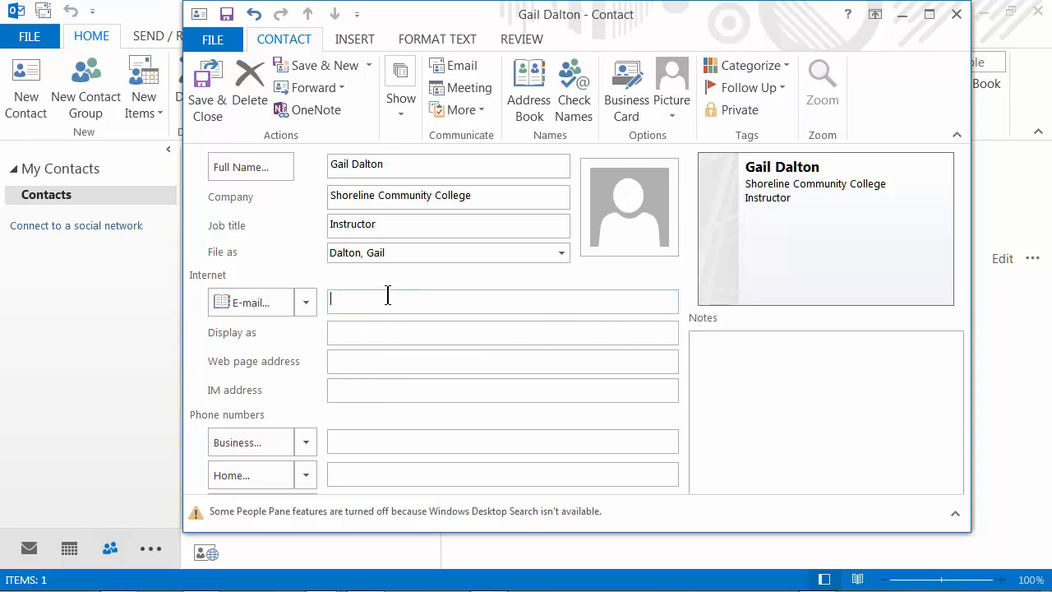
key("Tab")
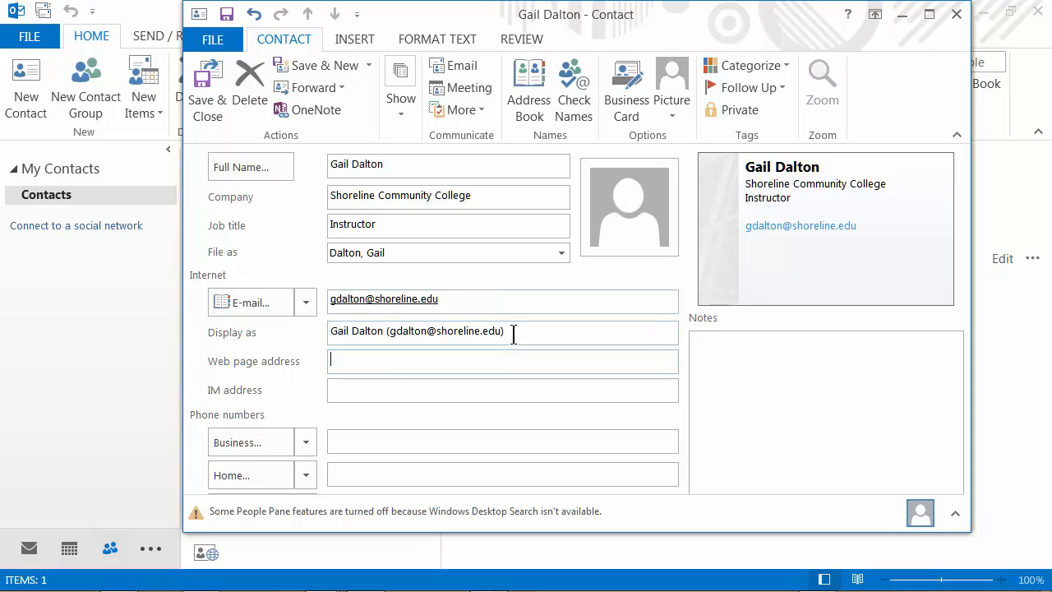
key("Tab")
left_click(307, 445)
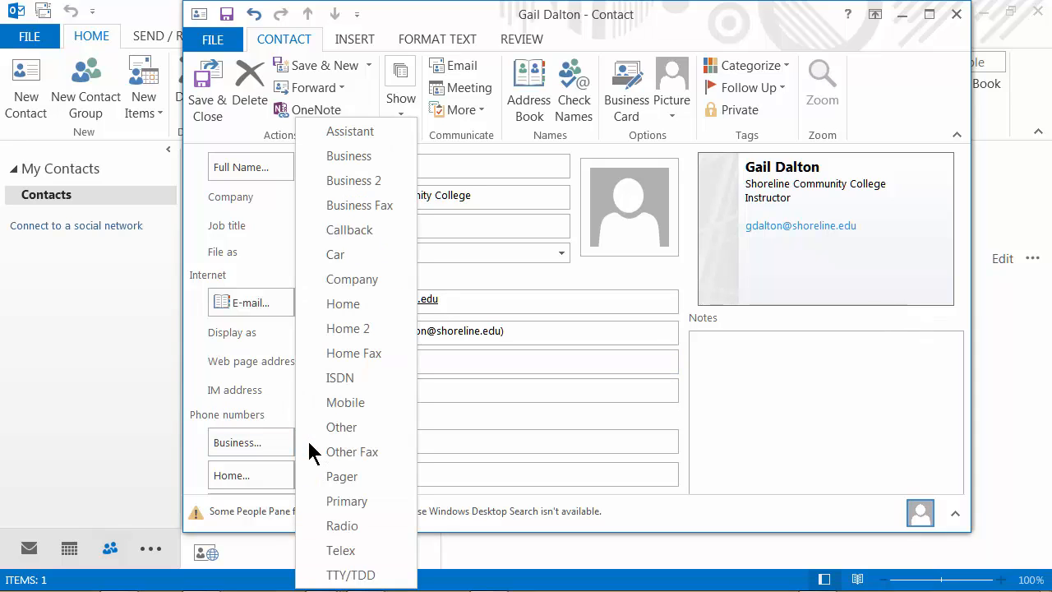
left_click(369, 160)
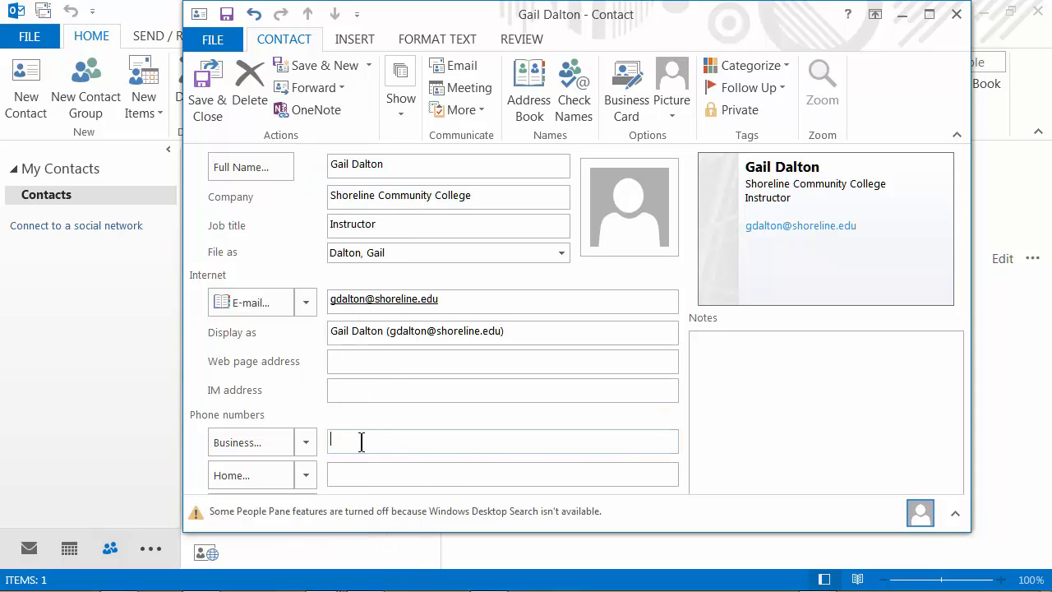
Step: Enter the business phone number, save and close, then open the contact's details in People
type("2065552345")
key("Tab")
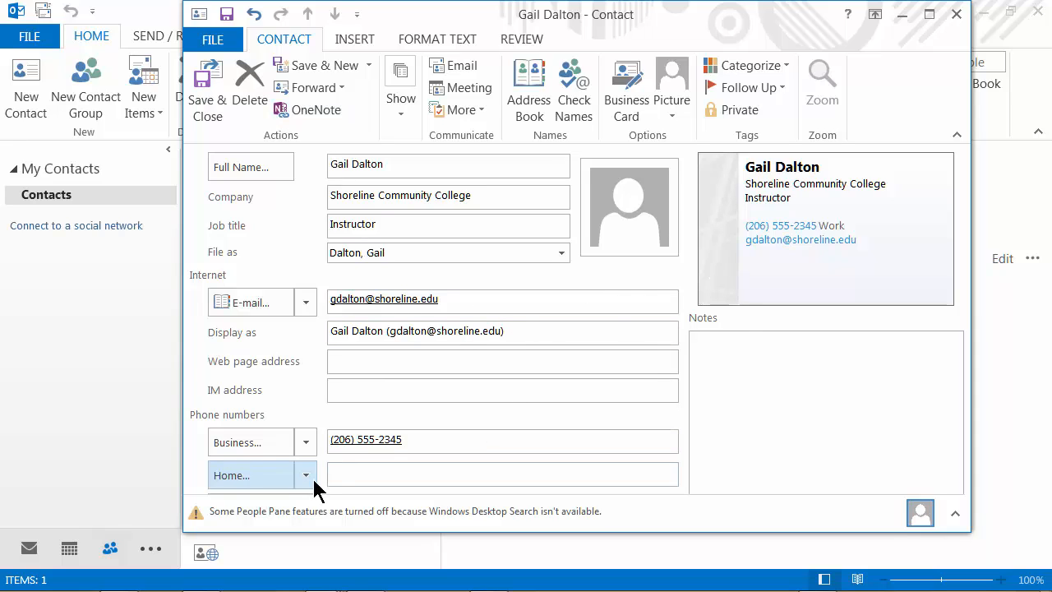
left_click(208, 88)
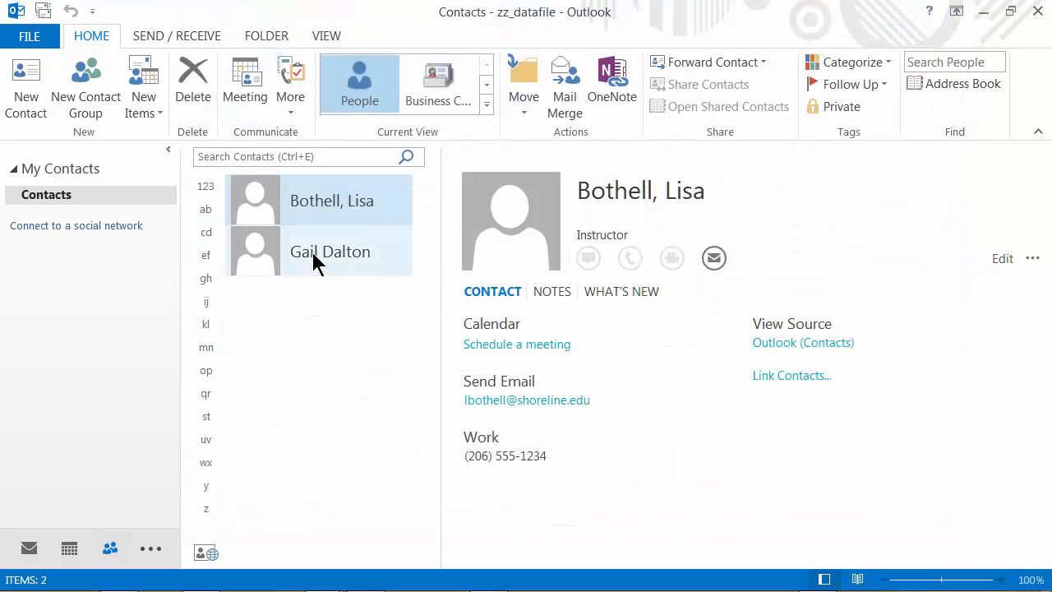
left_click(318, 261)
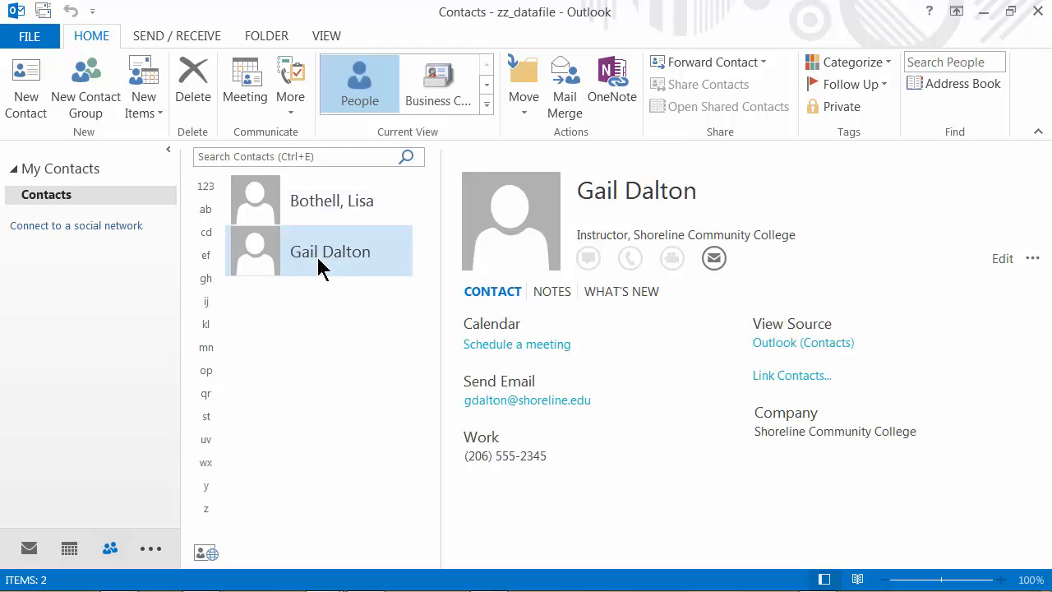
left_click(1033, 260)
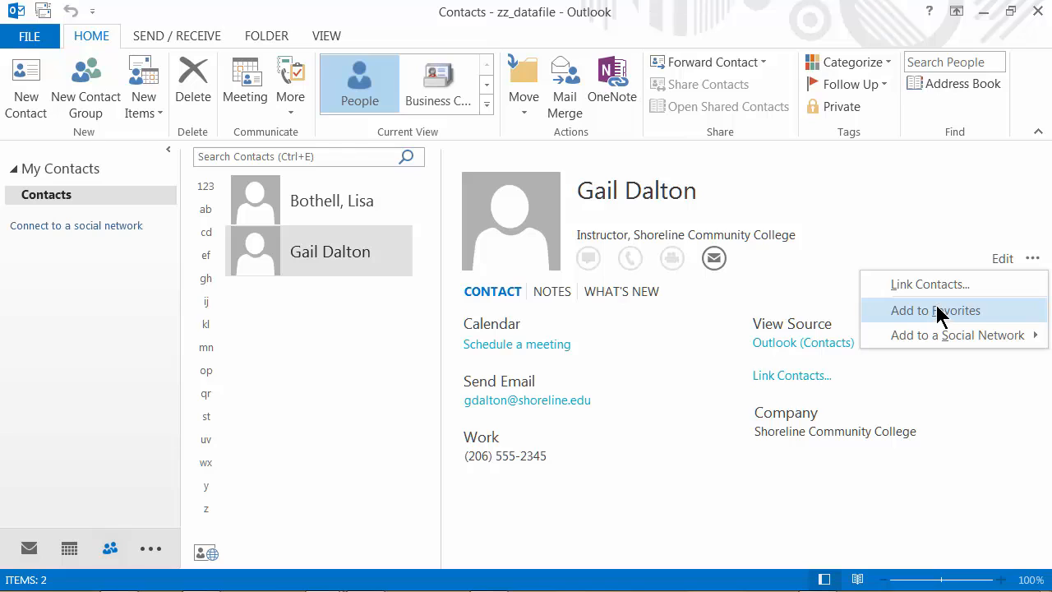
left_click(1003, 260)
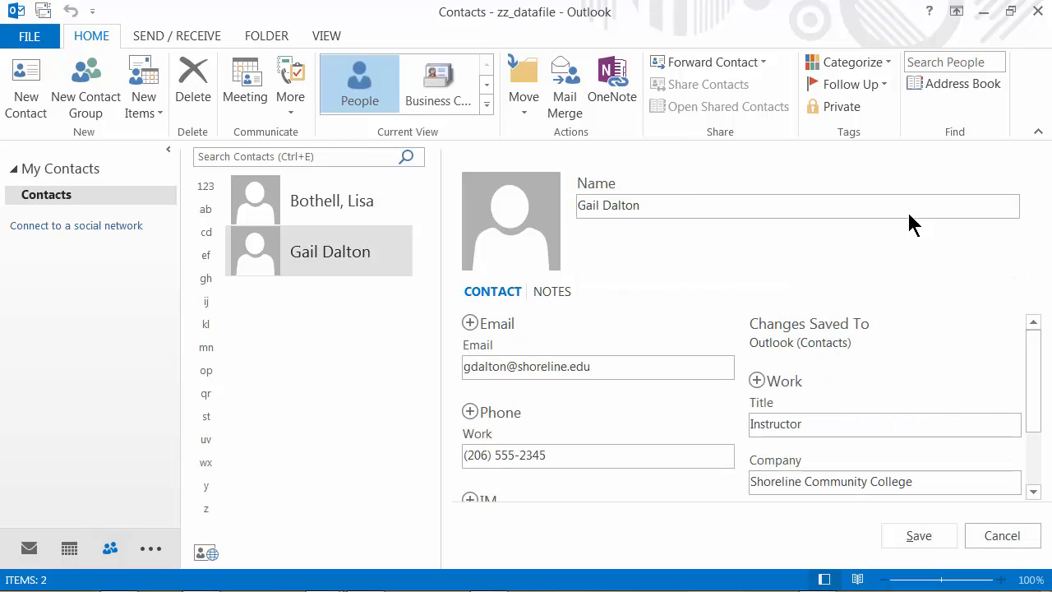
left_click_drag(1039, 356, 1037, 444)
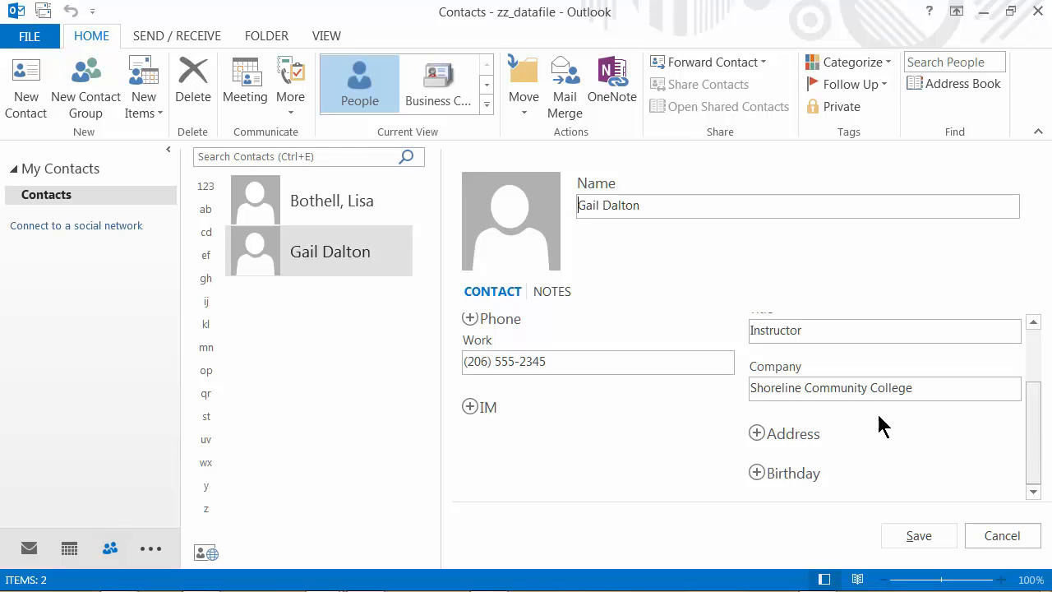
left_click(756, 472)
left_click_drag(1035, 404, 1033, 467)
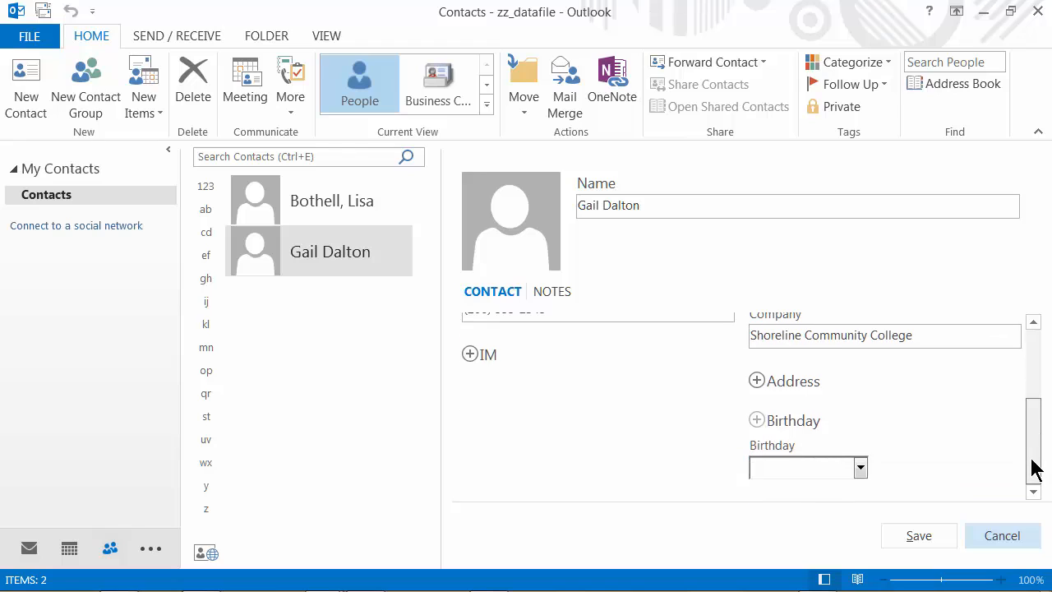
left_click(861, 469)
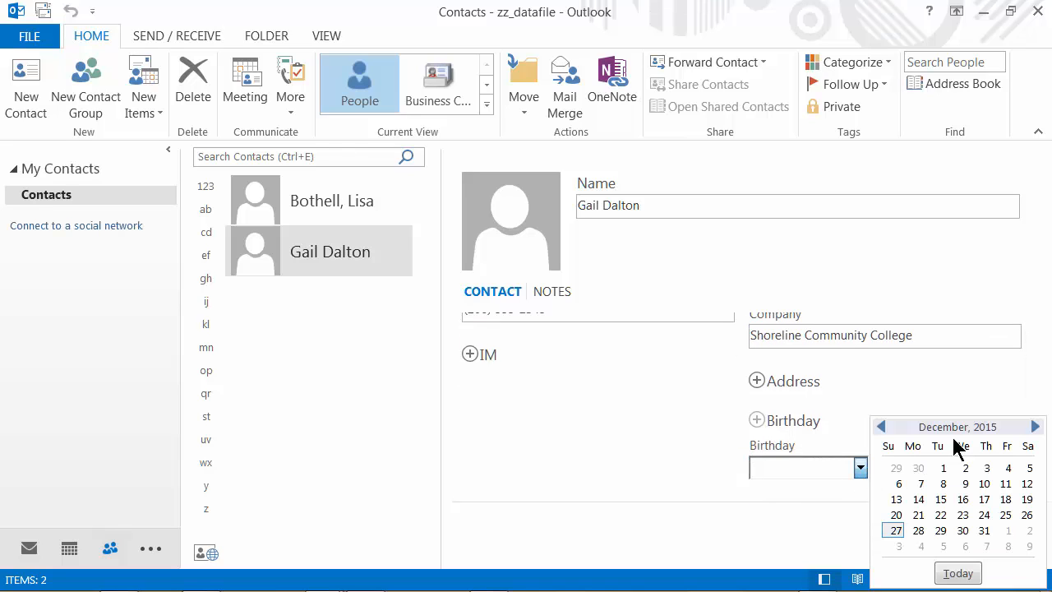
left_click(894, 532)
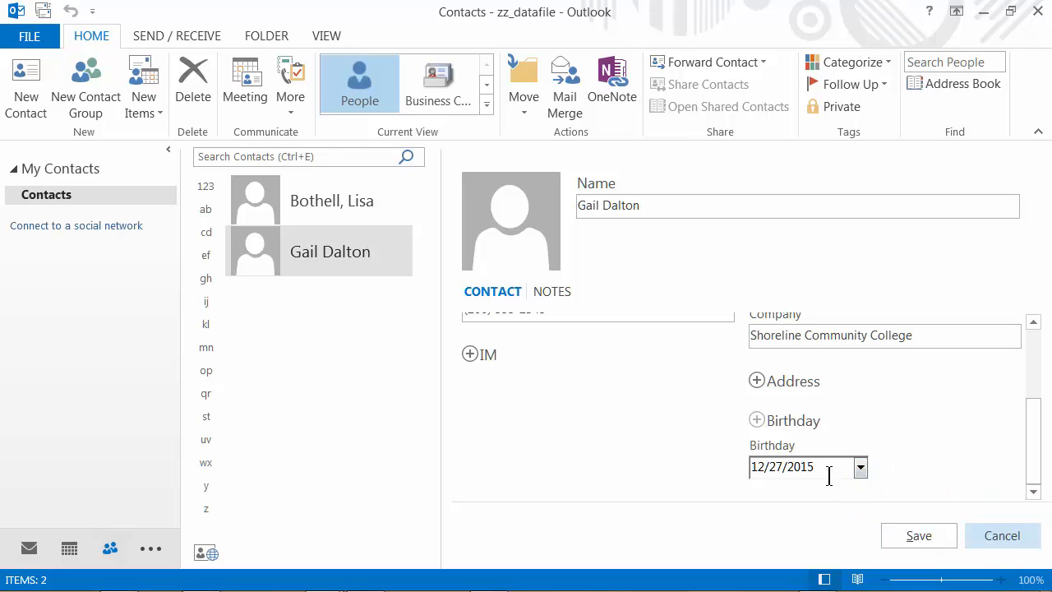
left_click_drag(816, 466, 802, 466)
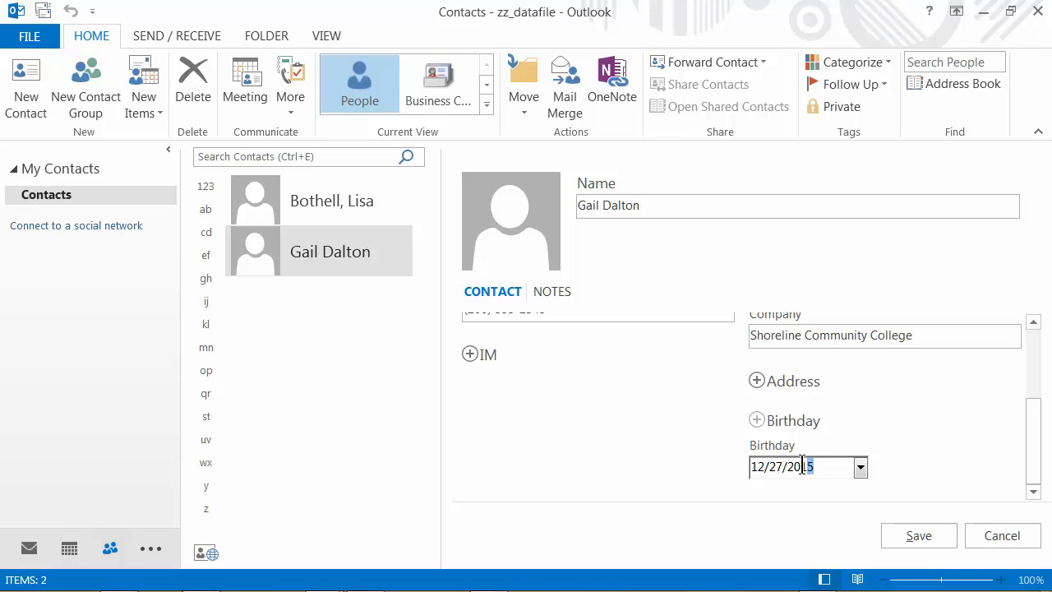
type("65")
key("BackSpace")
key("BackSpace")
key("BackSpace")
key("BackSpace")
key("BackSpace")
type("1965")
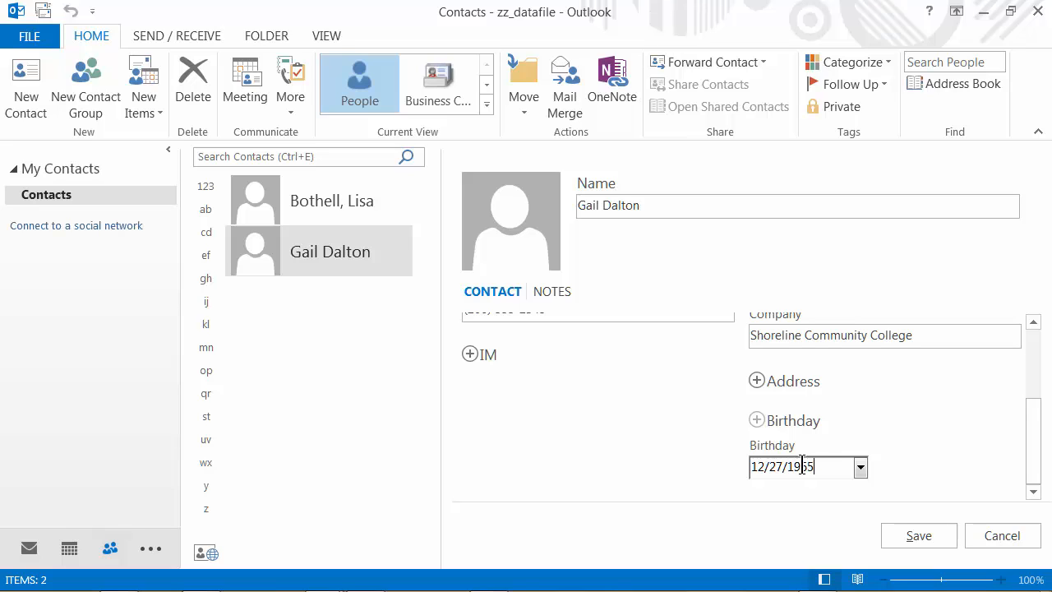
left_click(898, 541)
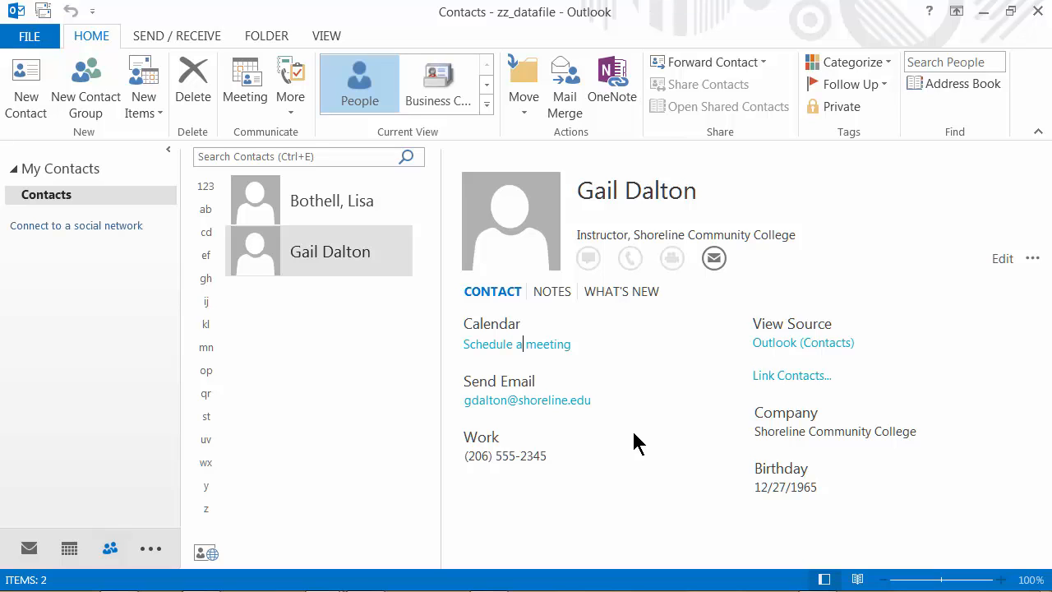
Step: Send the contact a meeting request for Wed January 6, 2016 at 2:00 PM, without a location
left_click(545, 345)
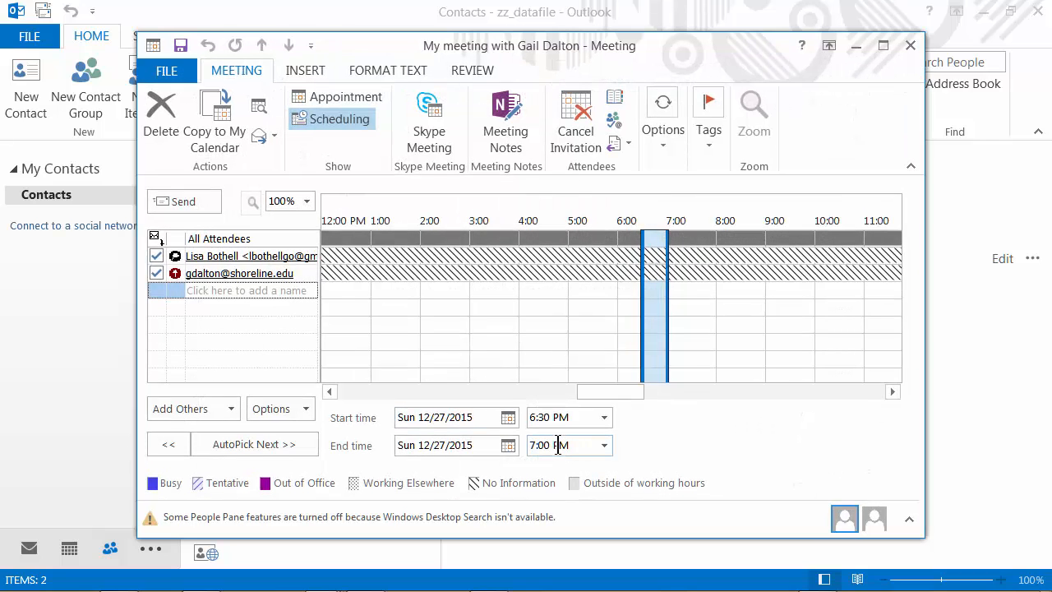
left_click(508, 418)
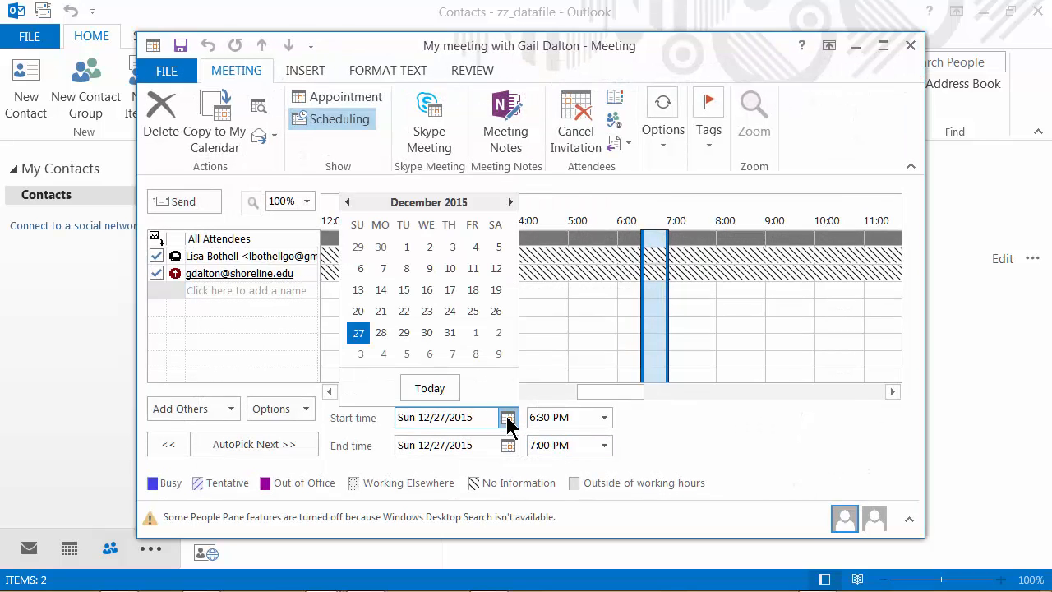
left_click(430, 354)
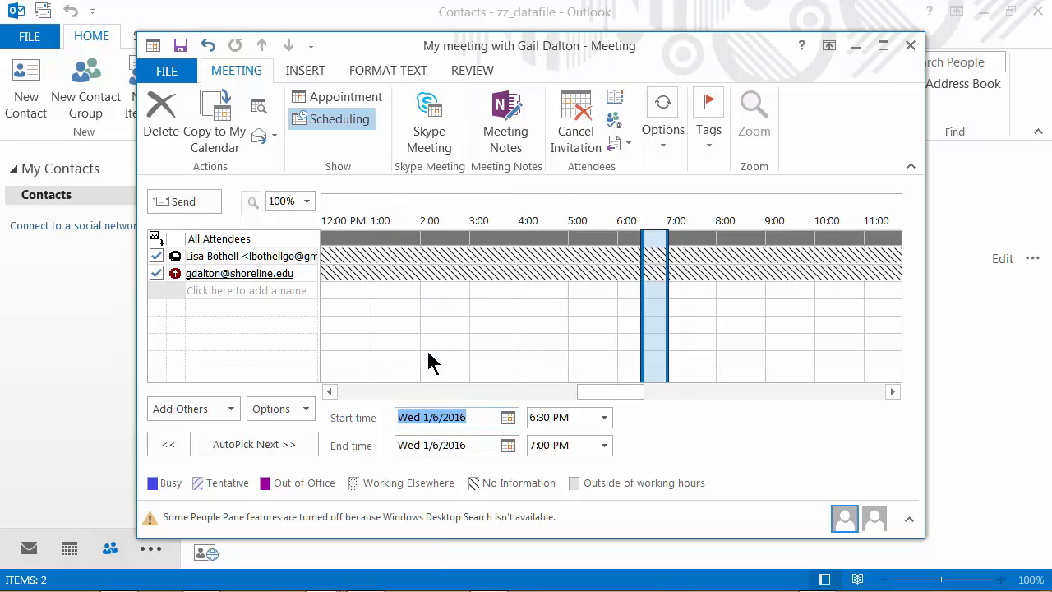
left_click(604, 417)
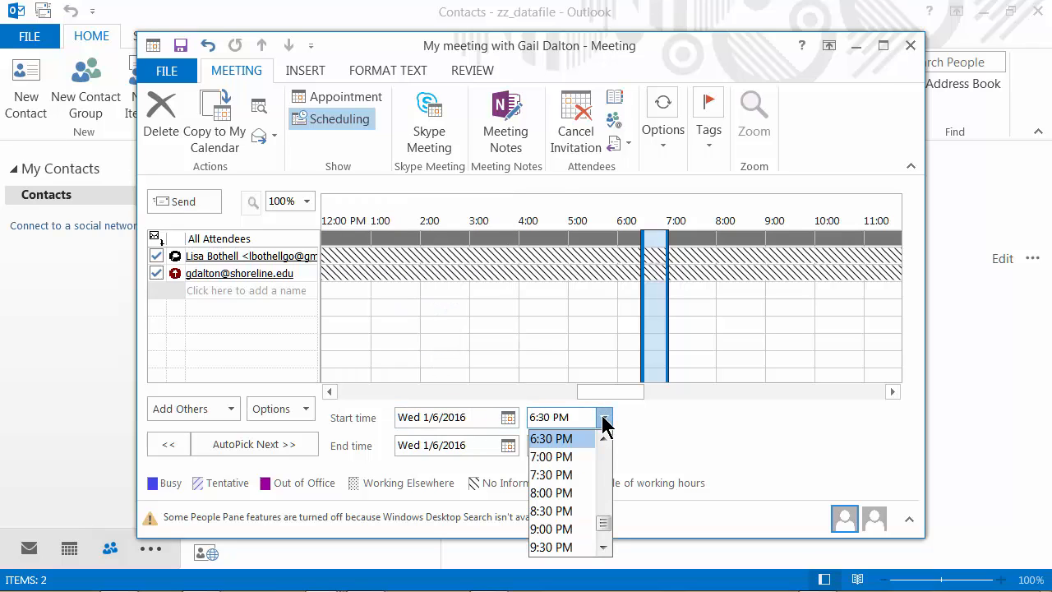
left_click(606, 470)
left_click(605, 475)
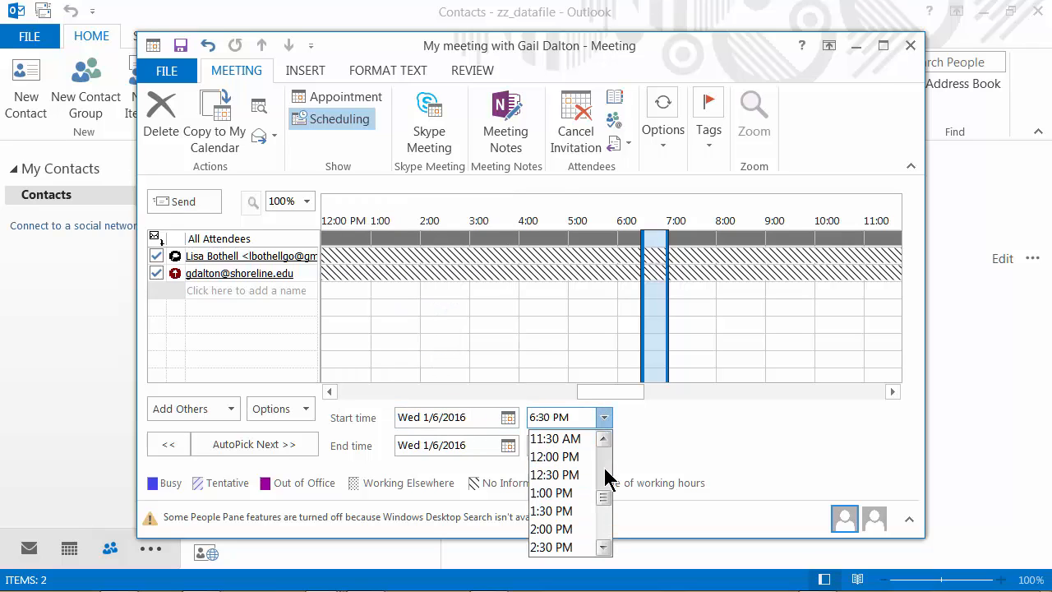
left_click(566, 530)
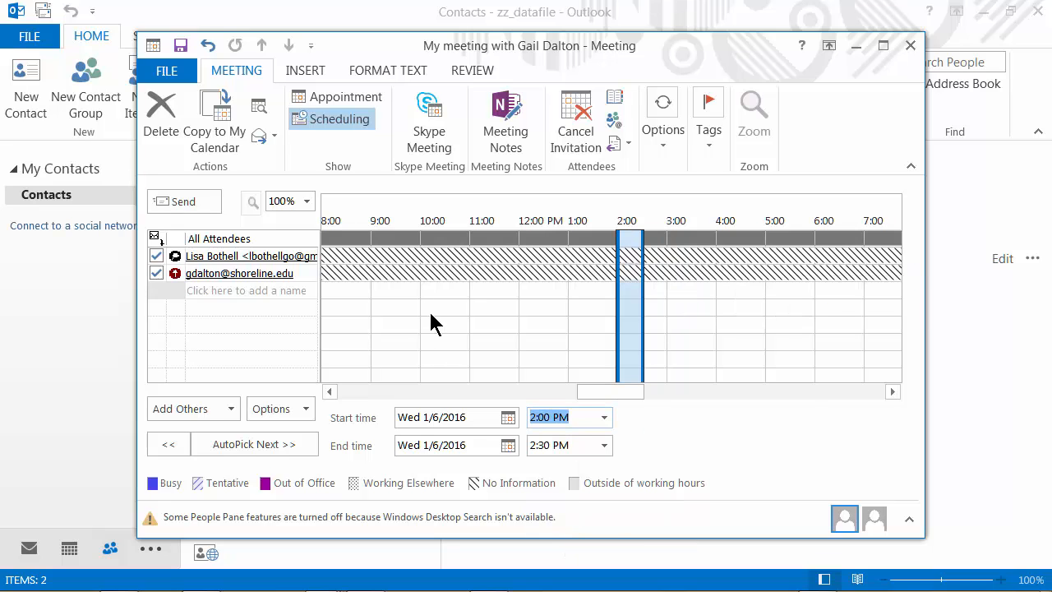
left_click(176, 206)
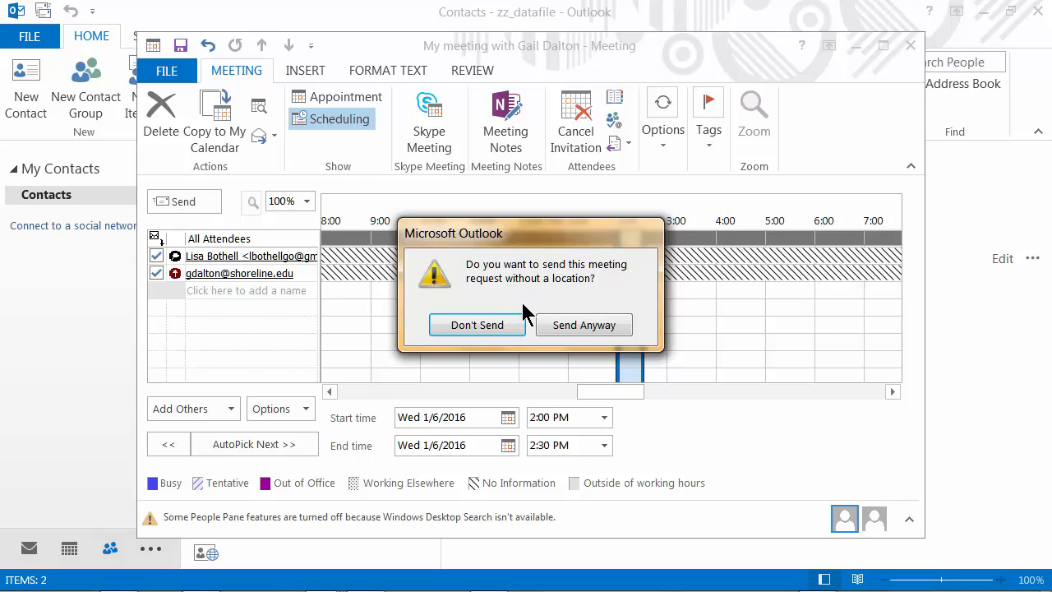
left_click(569, 325)
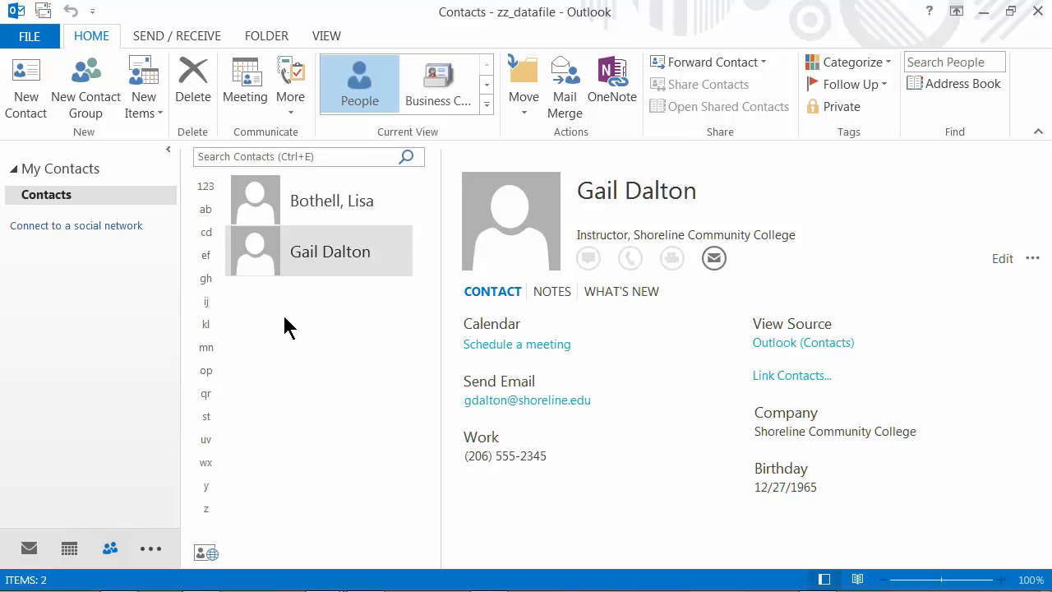
Step: Create a new contact group with the name 'BT Meeting Group' entered
left_click(85, 97)
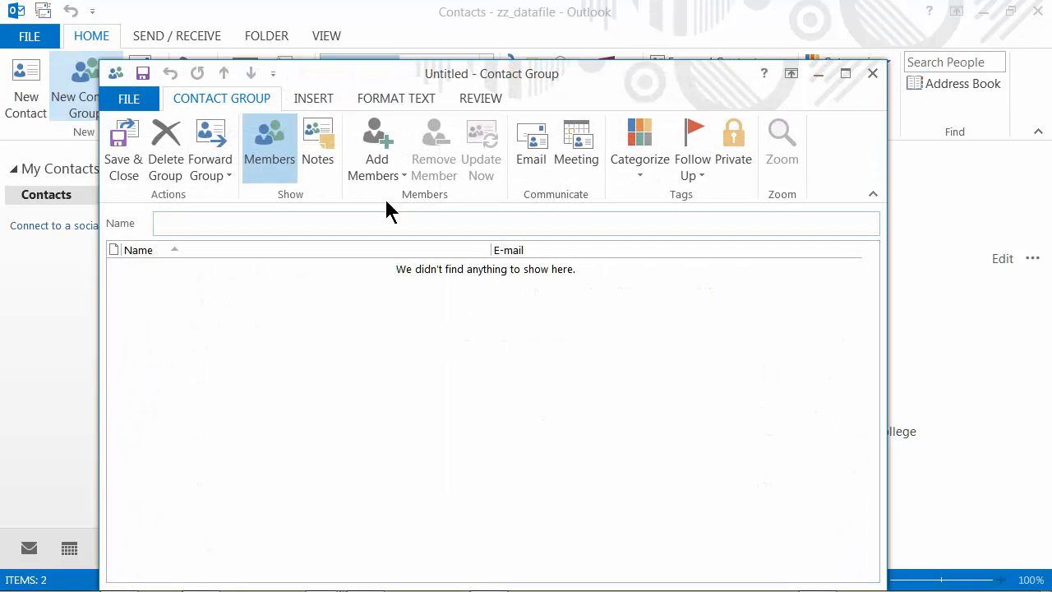
left_click_drag(485, 74, 532, 51)
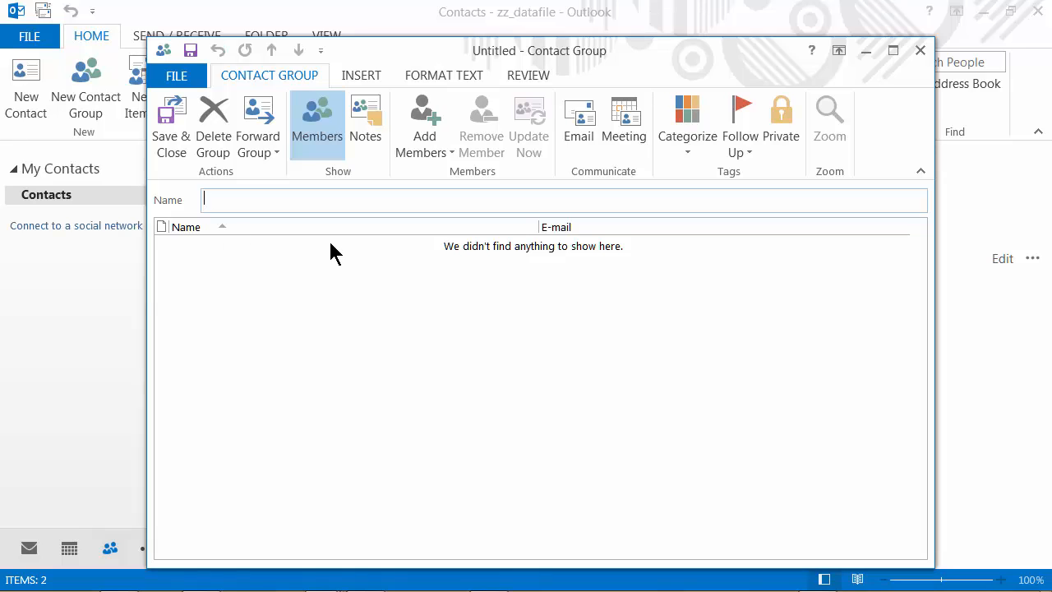
type("BT Meeting Group")
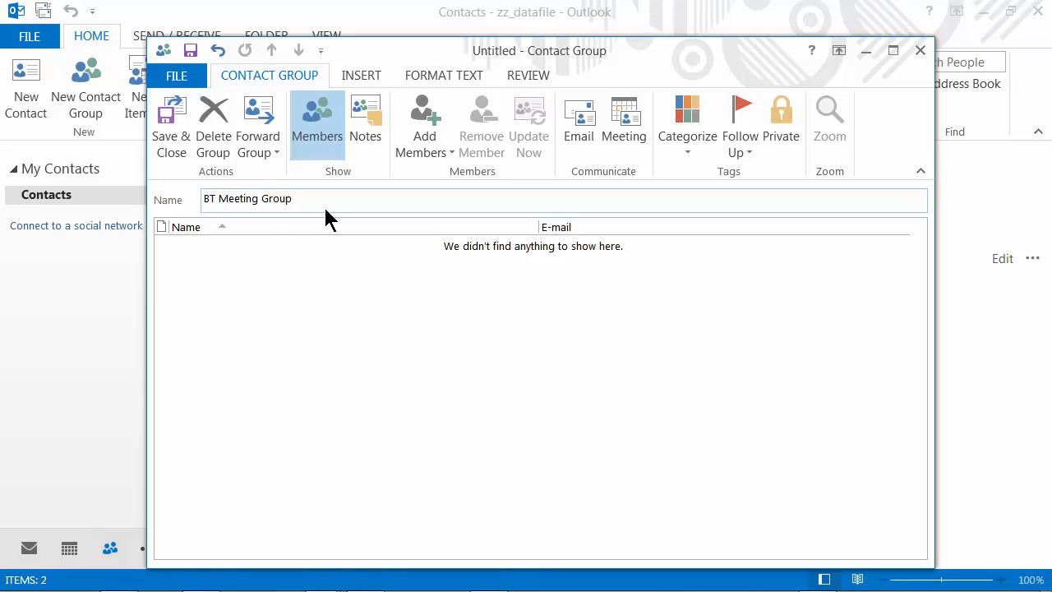
left_click(228, 286)
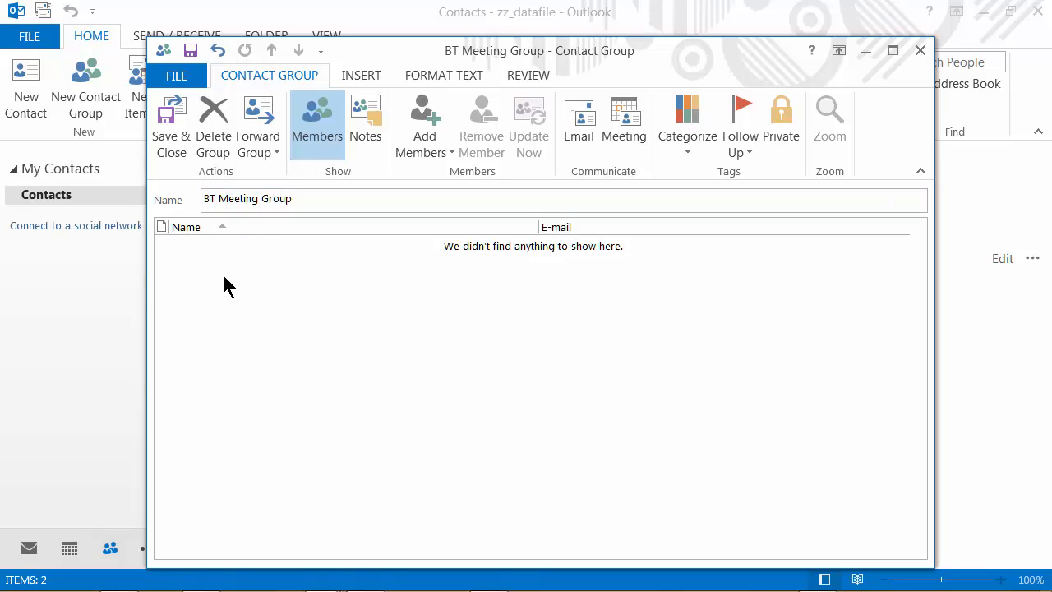
left_click(425, 132)
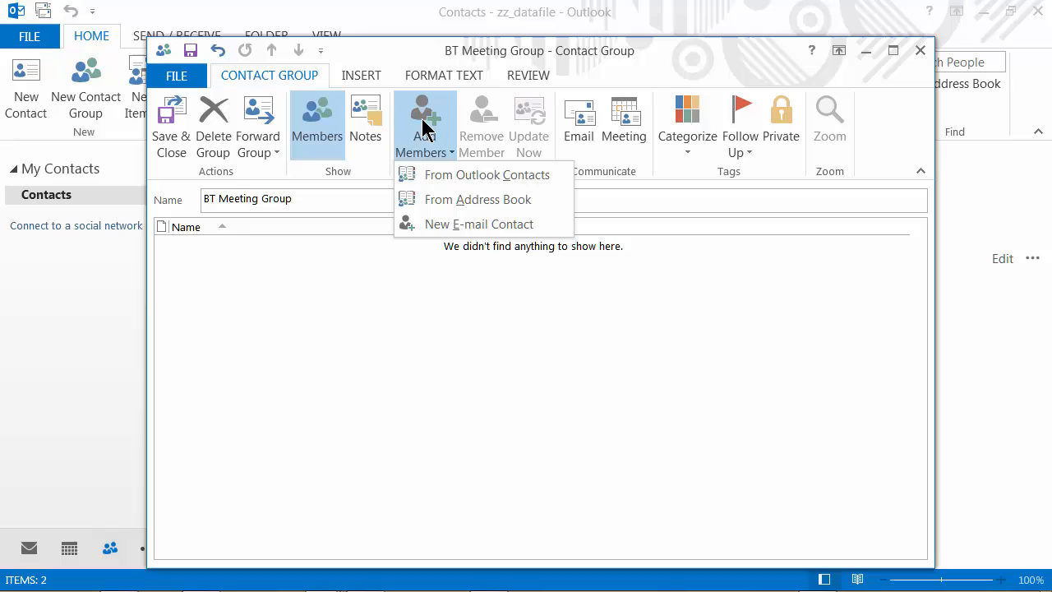
Step: Add both saved contacts from Outlook Contacts as members of the group
left_click(441, 175)
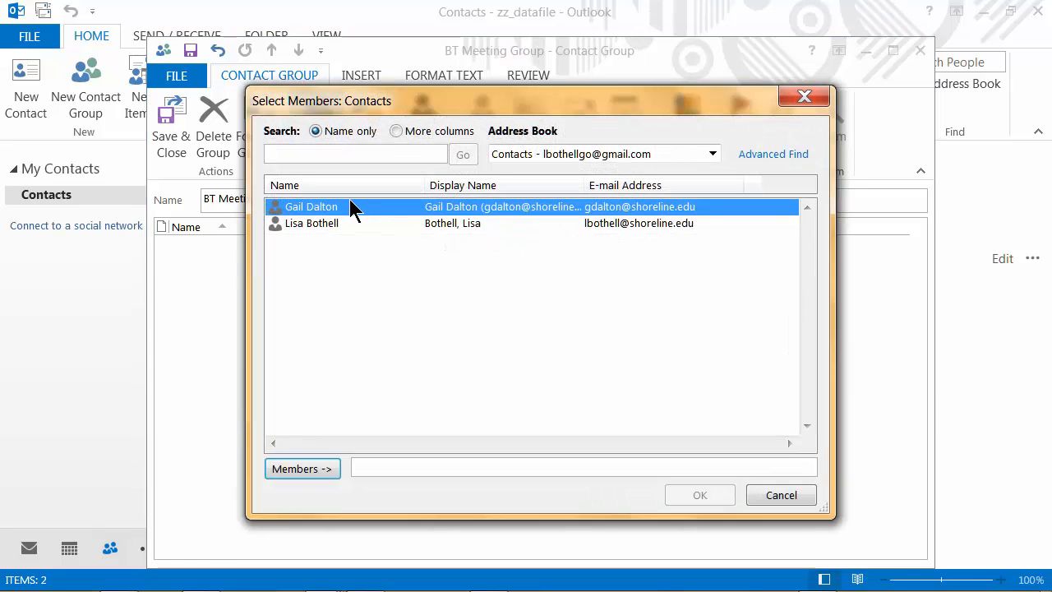
double_click(346, 216)
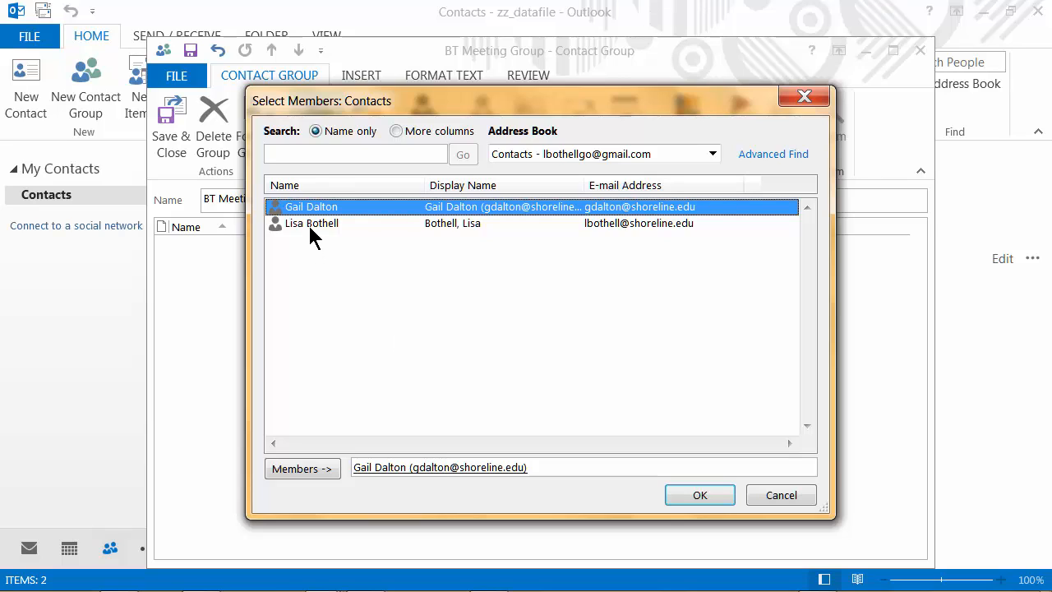
double_click(309, 224)
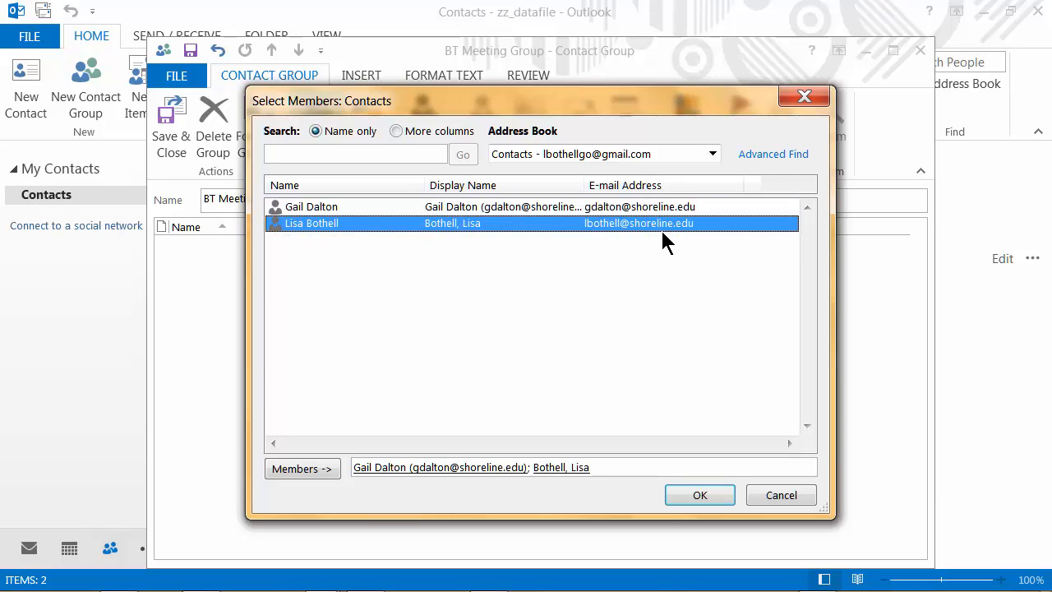
left_click(689, 503)
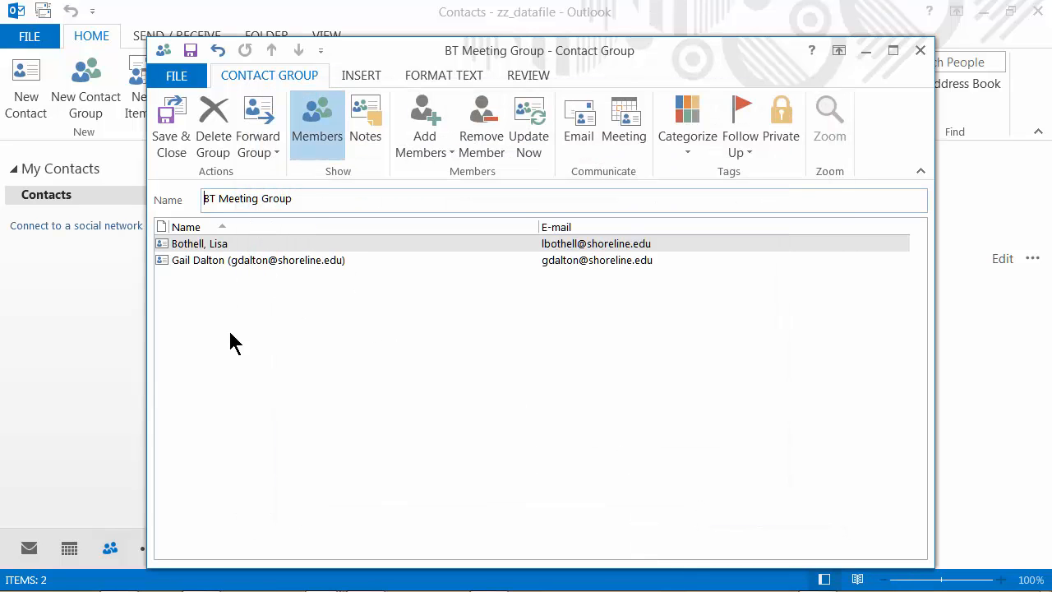
Step: Save and close BT Meeting Group, then select it in People to view its two members
left_click(168, 123)
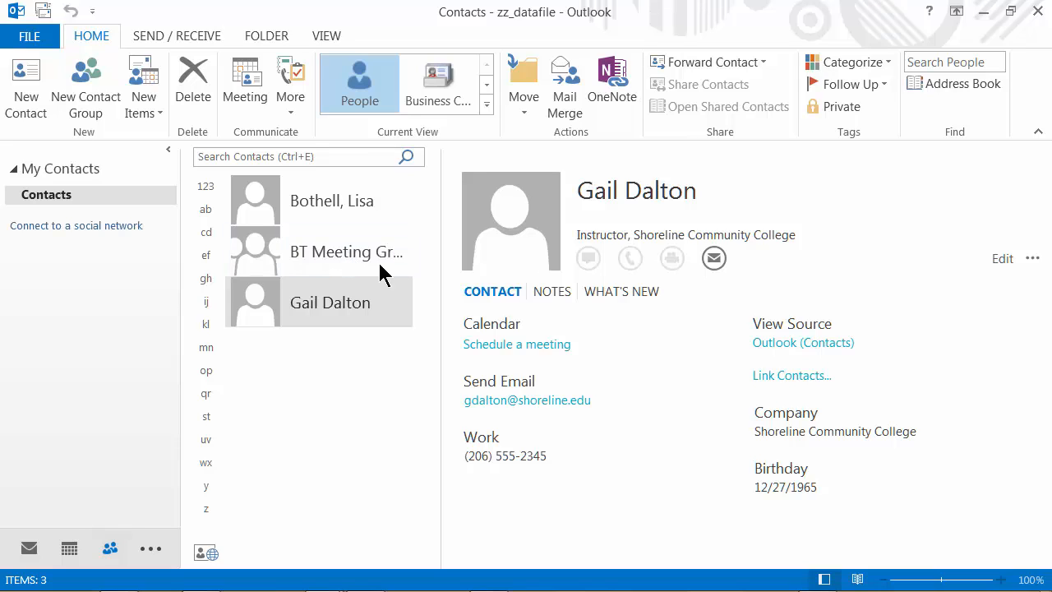
left_click(260, 262)
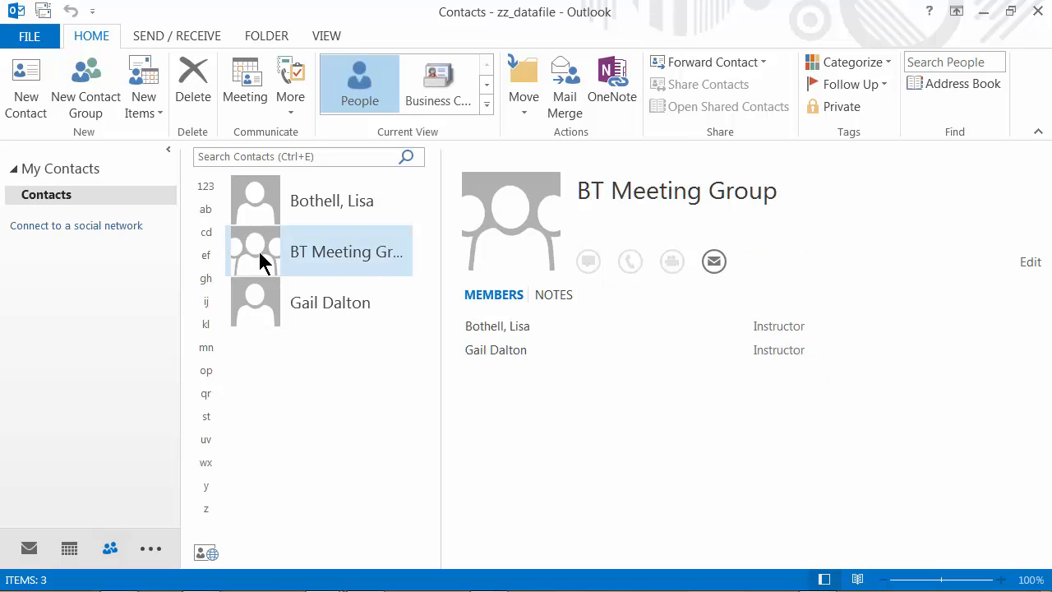